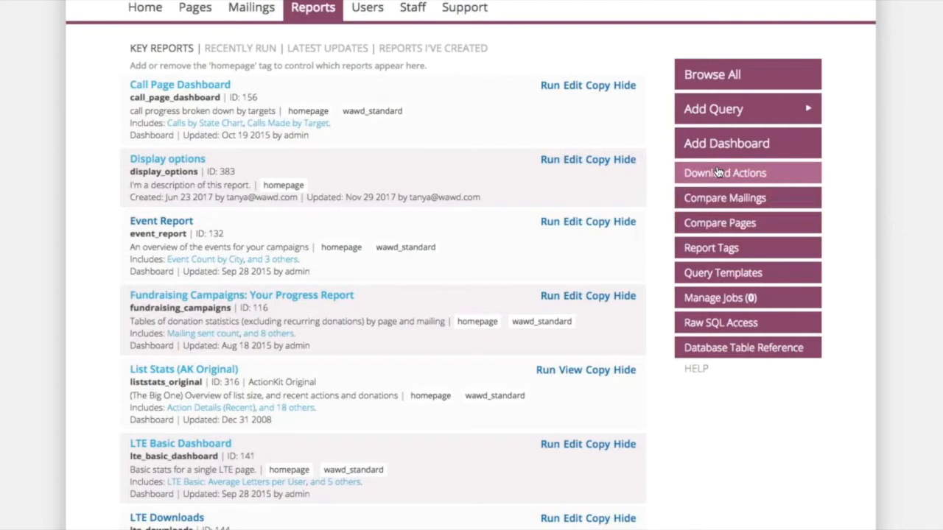
# Step: Open the Download Actions tool and check which pages can be selected for download
pyautogui.click(718, 172)
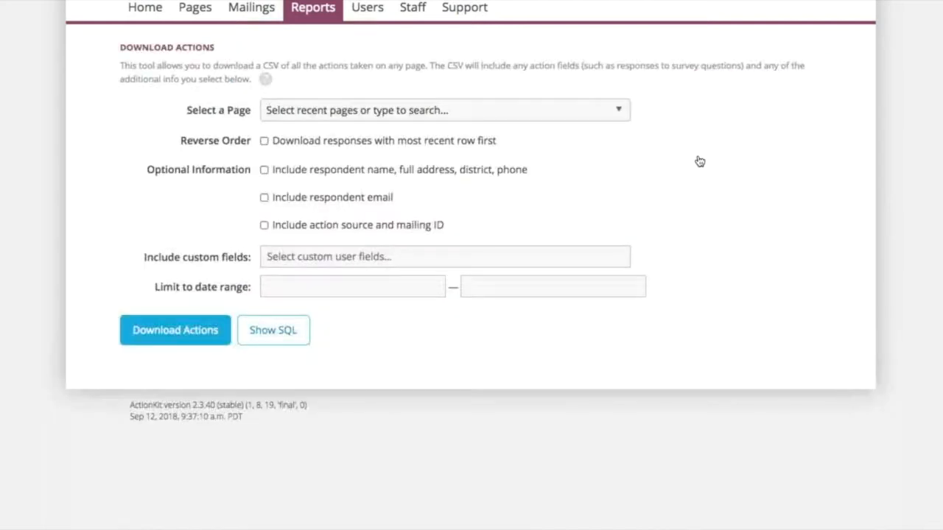
pyautogui.click(421, 110)
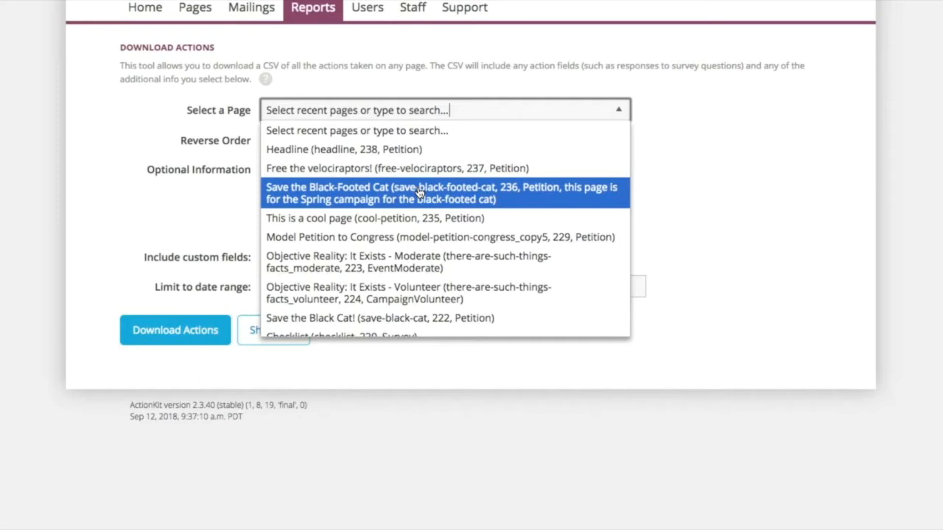
pyautogui.click(815, 203)
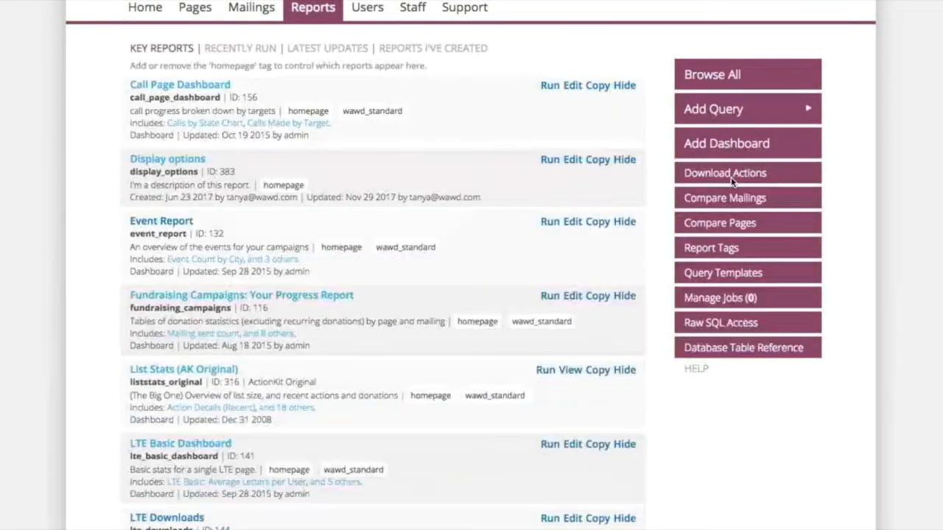
# Step: Run a page comparison between Save the Black-Footed Cat and Free the velociraptors!
pyautogui.click(786, 233)
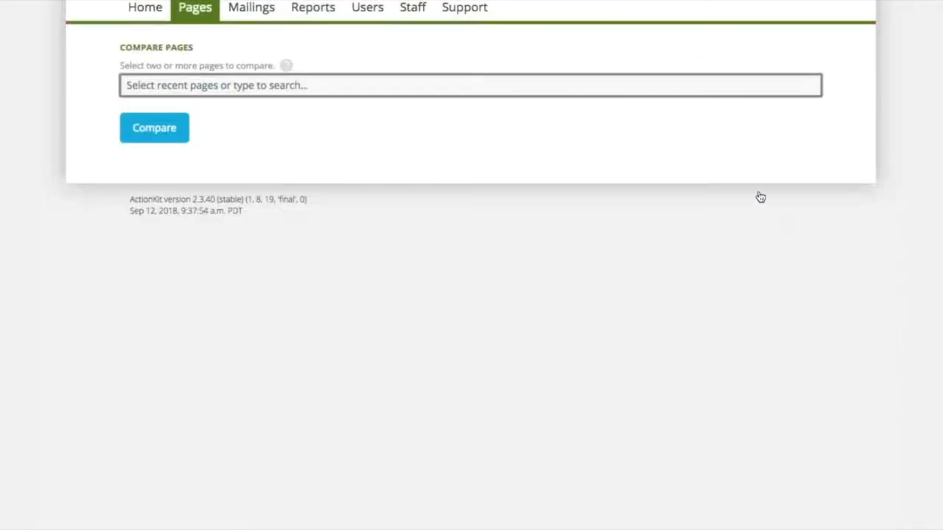
pyautogui.click(590, 85)
pyautogui.click(589, 142)
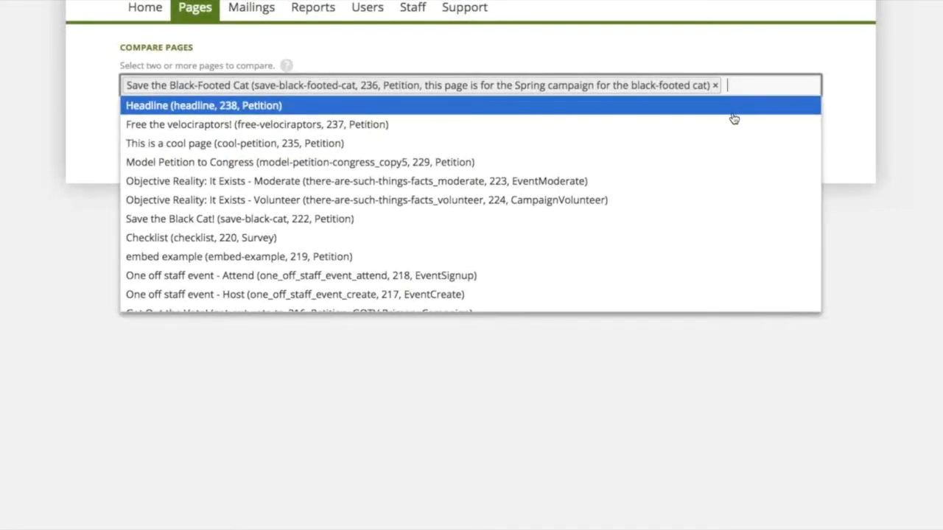
pyautogui.click(725, 123)
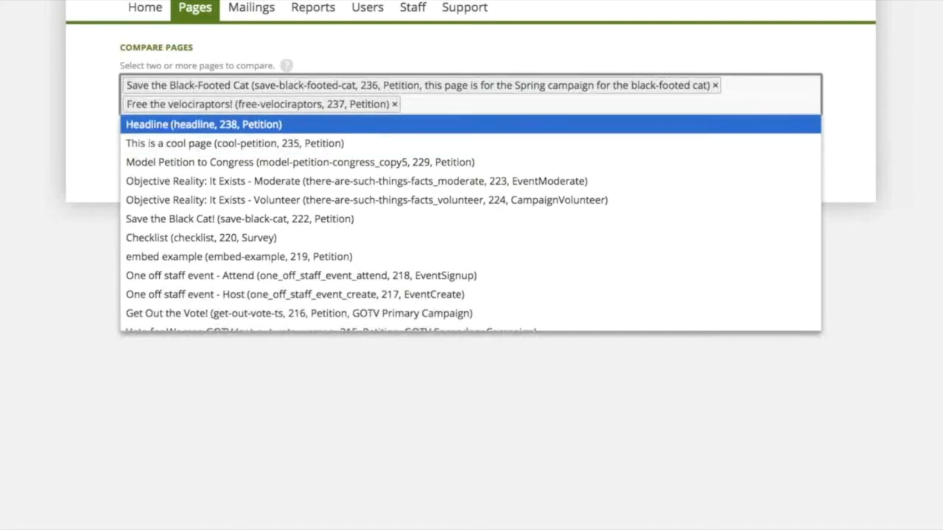
pyautogui.click(73, 145)
pyautogui.click(169, 147)
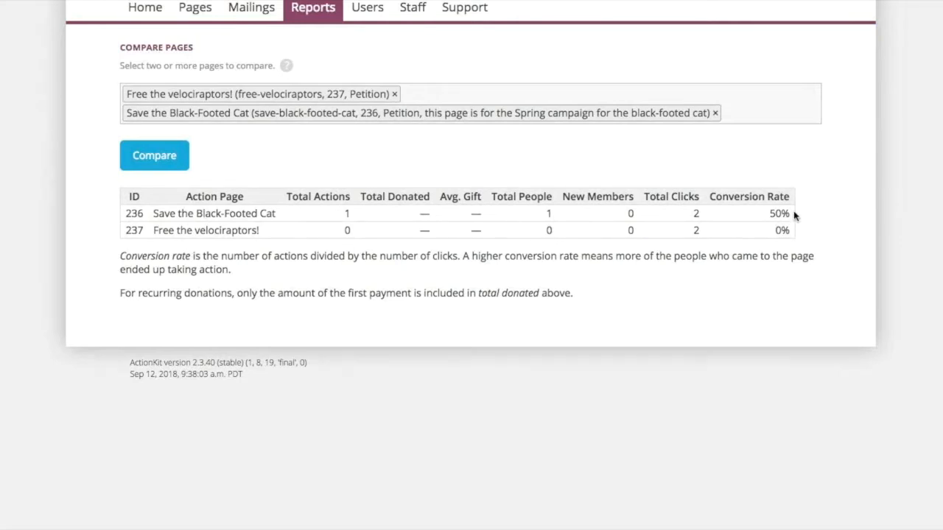
# Step: Clear both pages from the comparison and return to the reports overview to look through the key reports
pyautogui.click(715, 113)
pyautogui.click(394, 94)
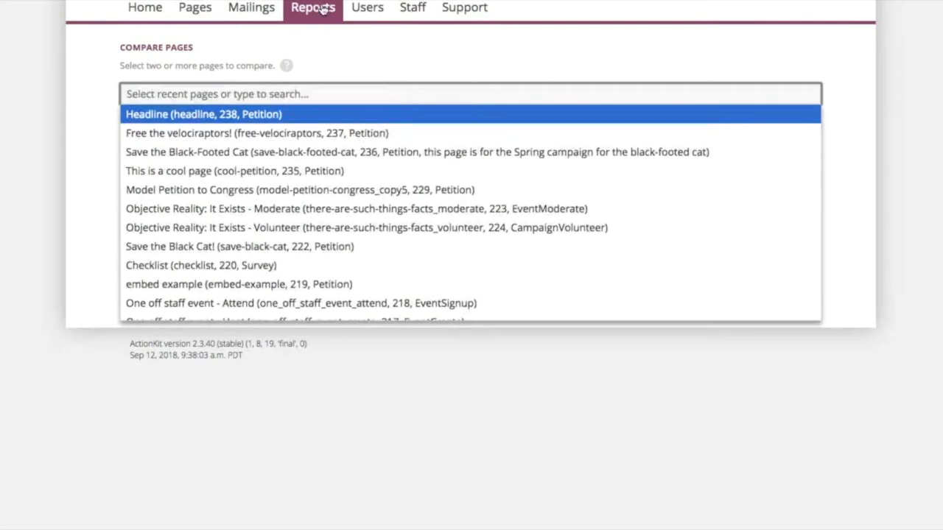
pyautogui.click(321, 11)
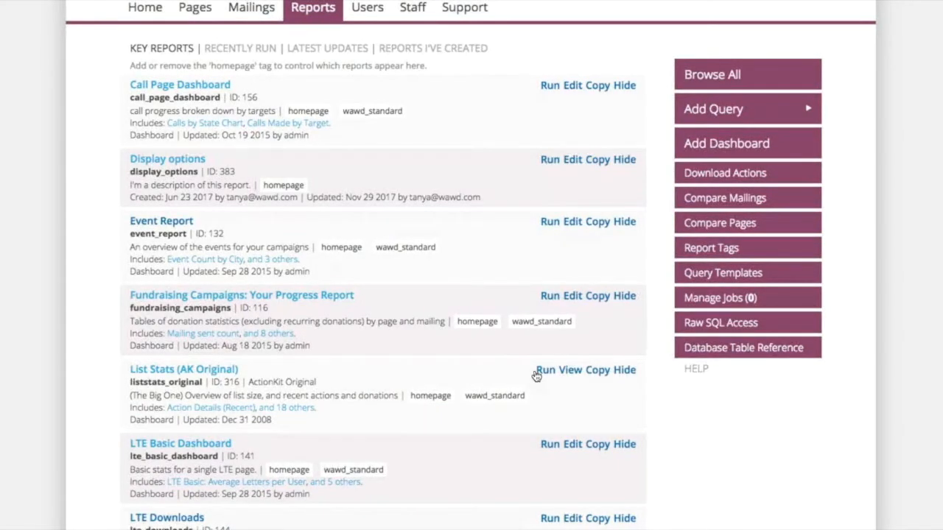
pyautogui.scroll(-2, 536, 376)
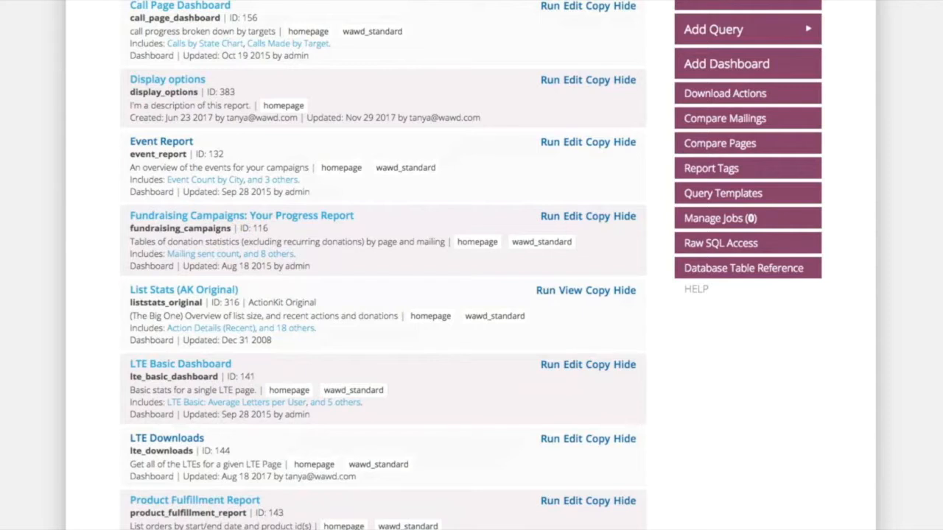
pyautogui.scroll(2, 573, 17)
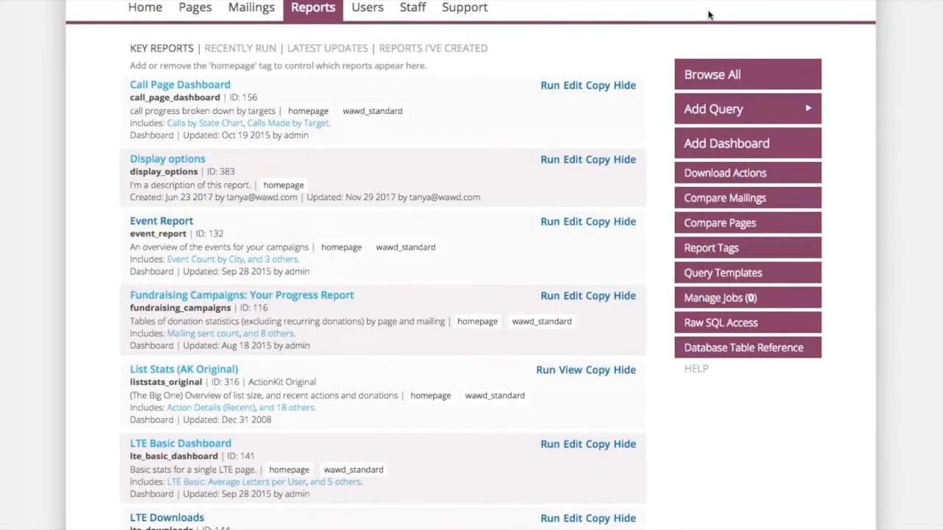
# Step: Open the key report previews from the built-in reports library in the user guide's Reports Tab documentation
pyautogui.click(468, 9)
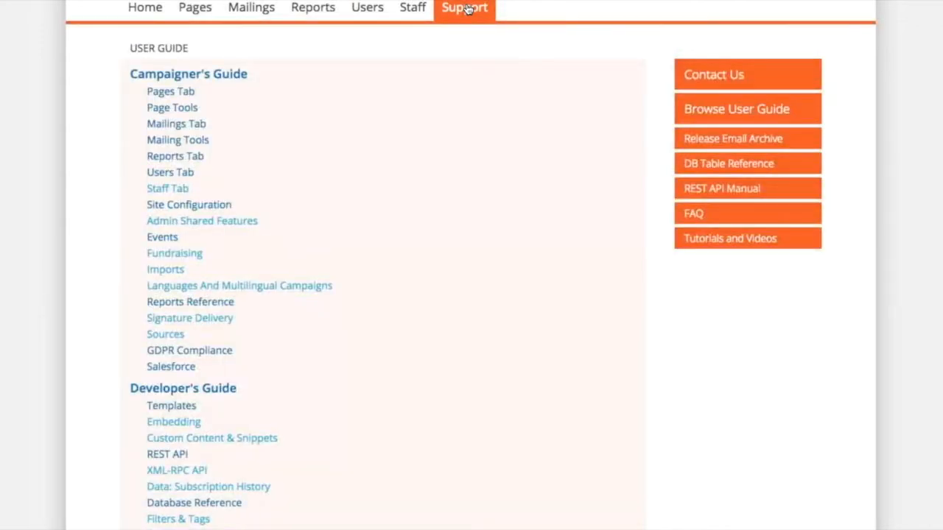
pyautogui.click(174, 157)
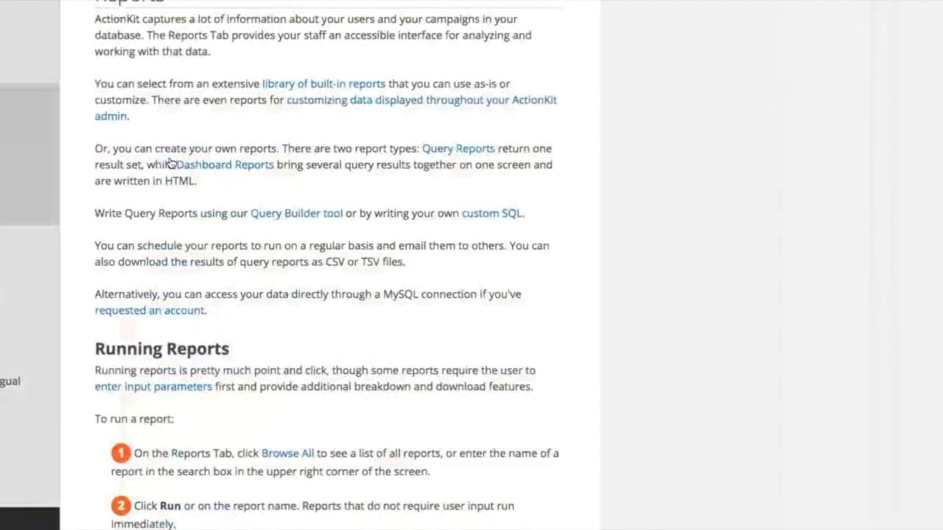
pyautogui.click(339, 85)
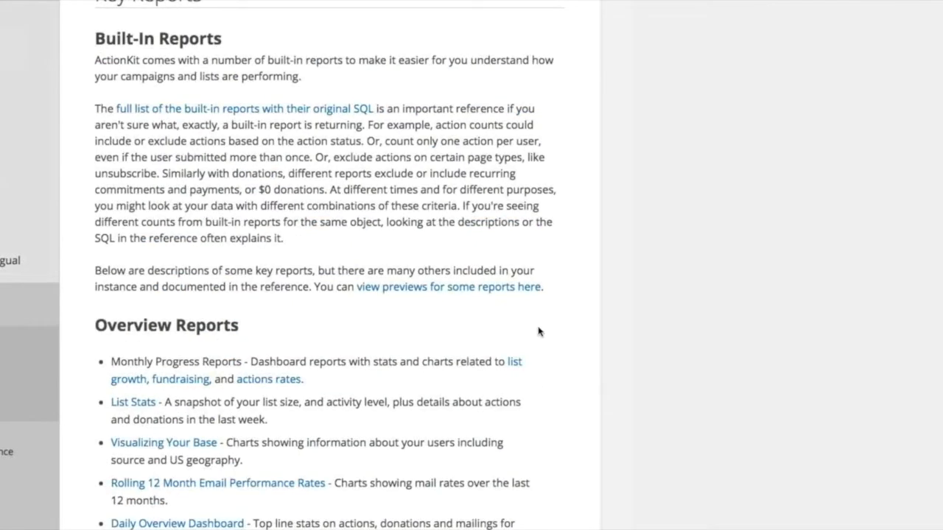
pyautogui.click(534, 288)
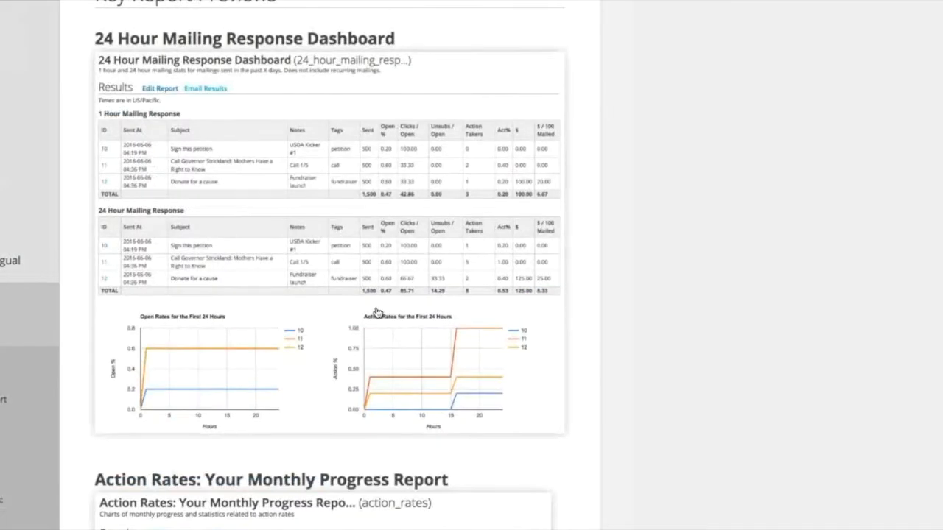
# Step: Examine the sample key reports, from the 24 Hour Mailing Response Dashboard through to the Call Page Dashboard
pyautogui.scroll(-1, 377, 312)
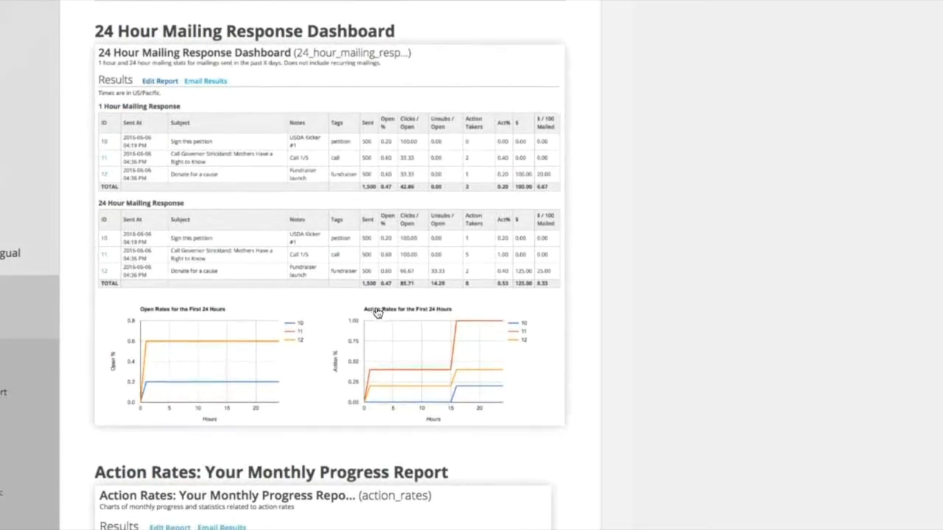
pyautogui.scroll(-3, 376, 312)
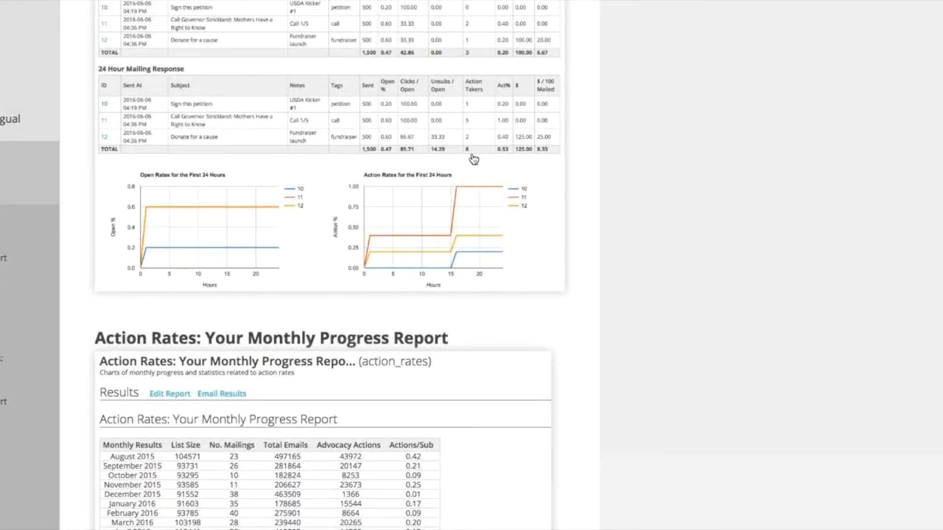
pyautogui.scroll(-10, 473, 159)
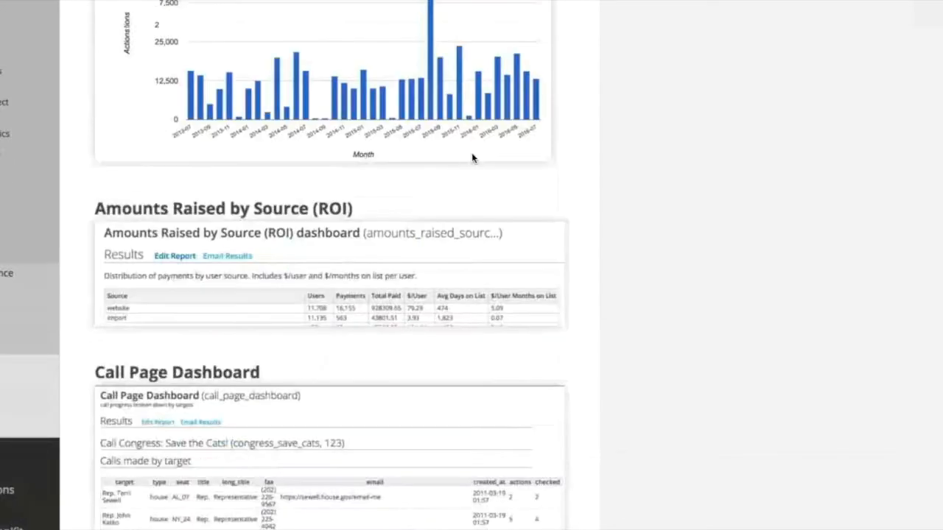
pyautogui.scroll(-4, 260, 341)
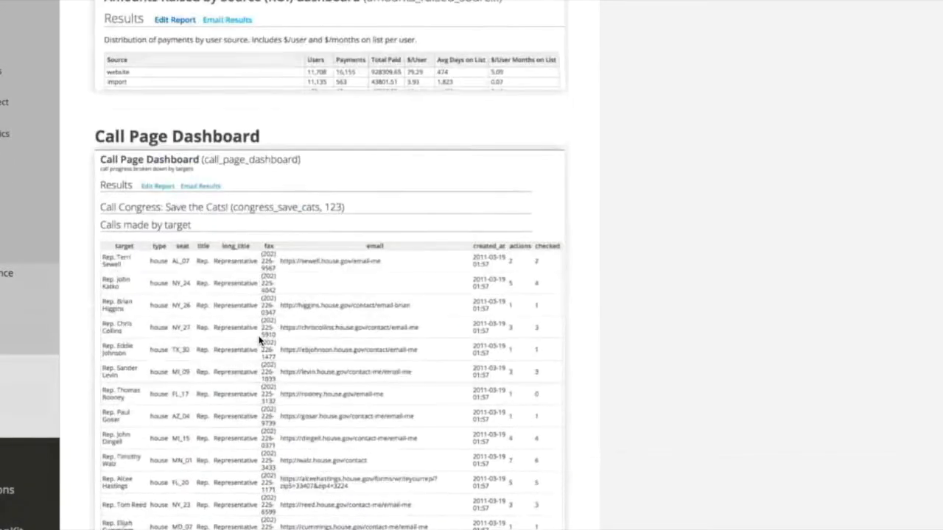
pyautogui.scroll(10, 260, 340)
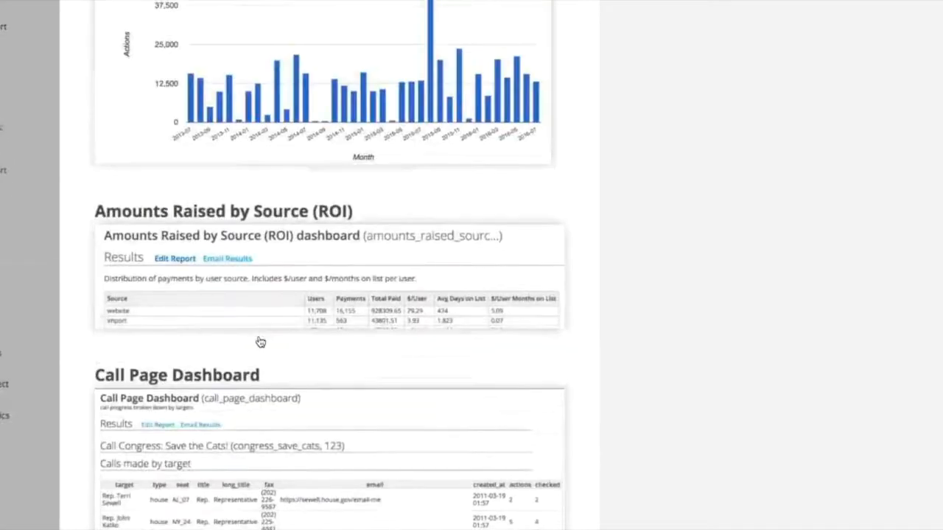
pyautogui.scroll(4, 206, 7)
pyautogui.scroll(2, 330, 265)
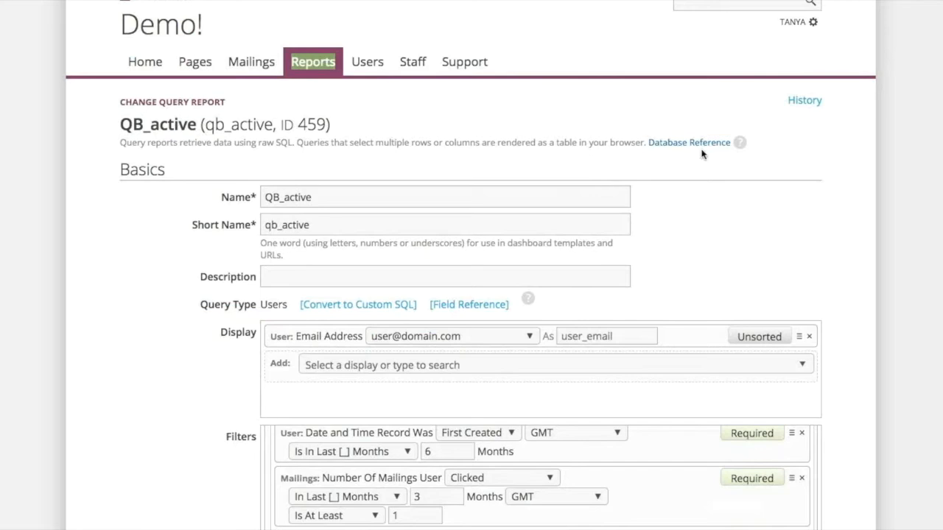
# Step: Start a new query report of the Users type from the reports overview
pyautogui.scroll(-1, 803, 24)
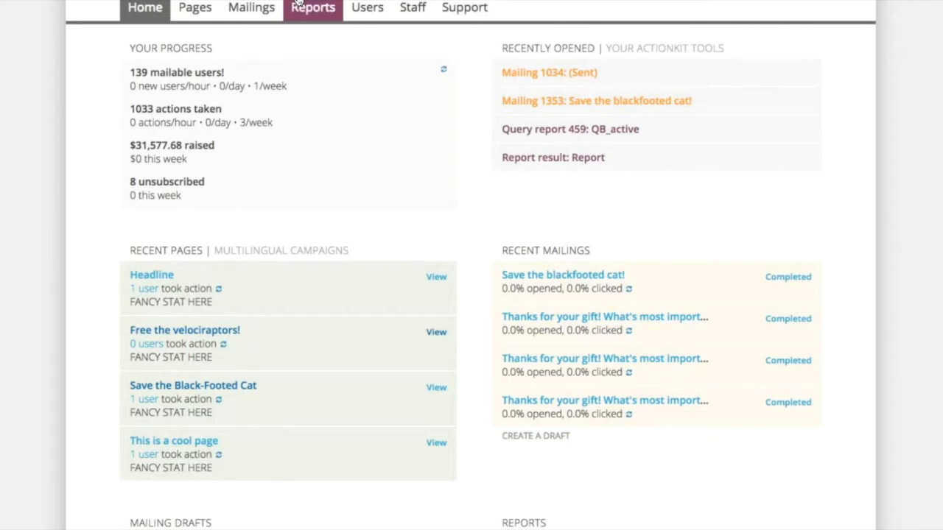
pyautogui.click(299, 4)
pyautogui.click(799, 111)
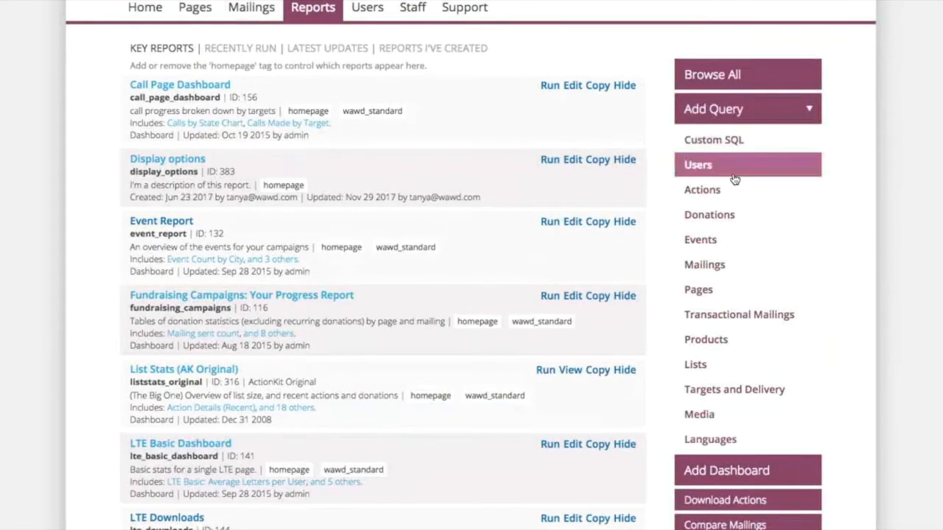
pyautogui.click(786, 166)
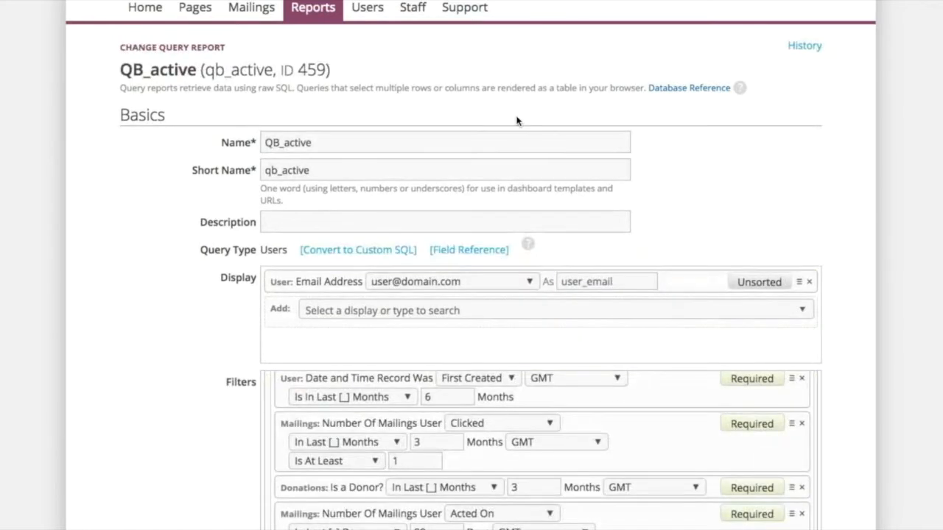
# Step: Examine the display field and the OR-grouped filters of the QB_active query report
pyautogui.scroll(-5, 516, 120)
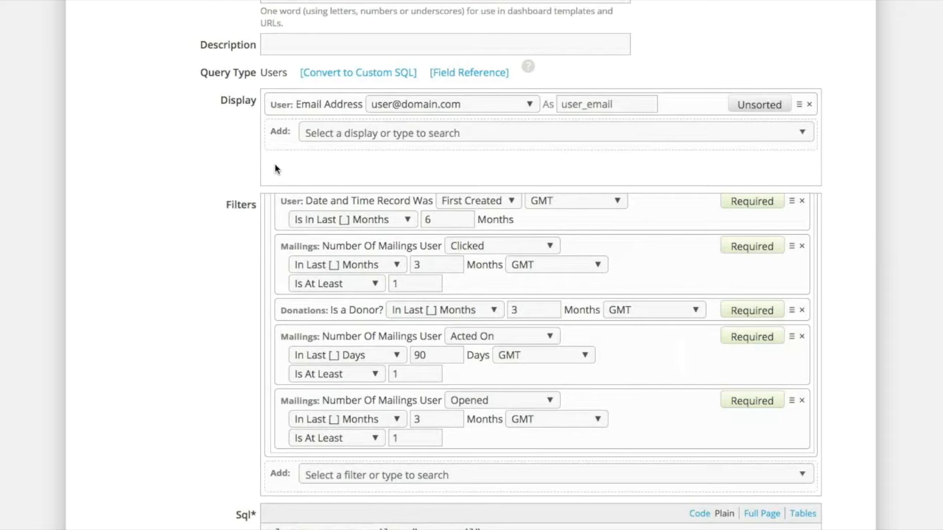
pyautogui.scroll(-3, 225, 169)
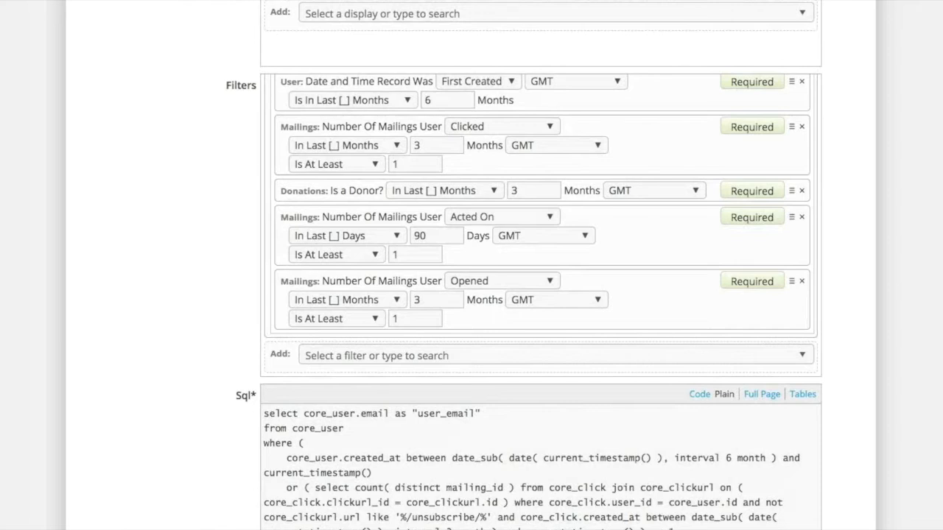
pyautogui.scroll(3, 160, 59)
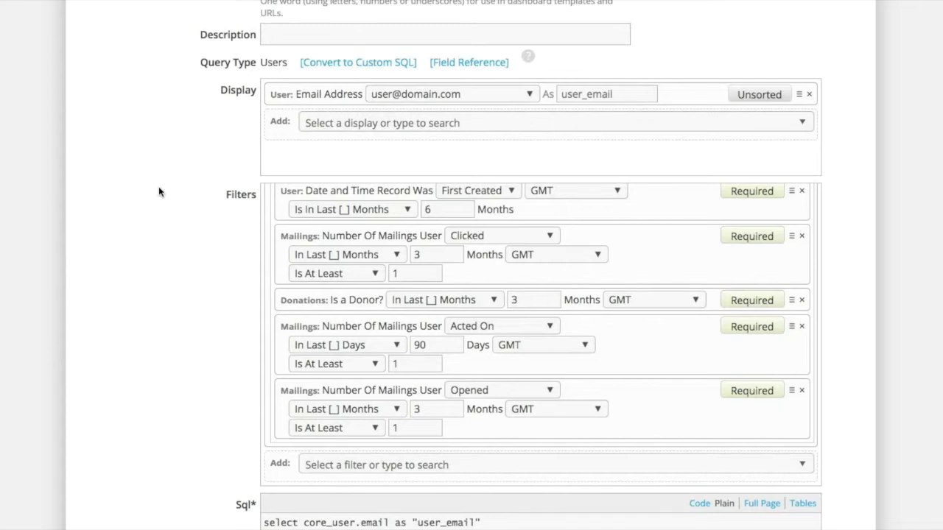
pyautogui.scroll(1, 481, 401)
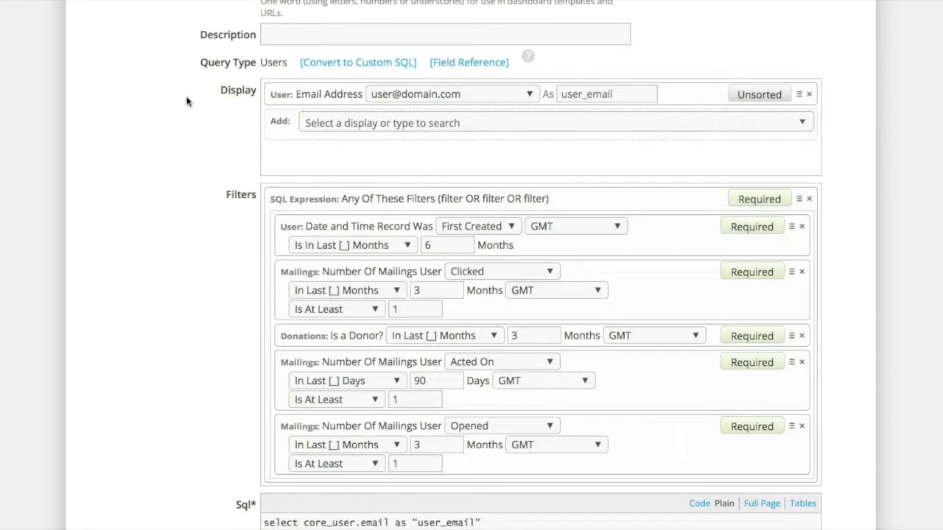
# Step: Review the SQL of the QB_active report and check which tags can be assigned to it
pyautogui.scroll(-6, 450, 141)
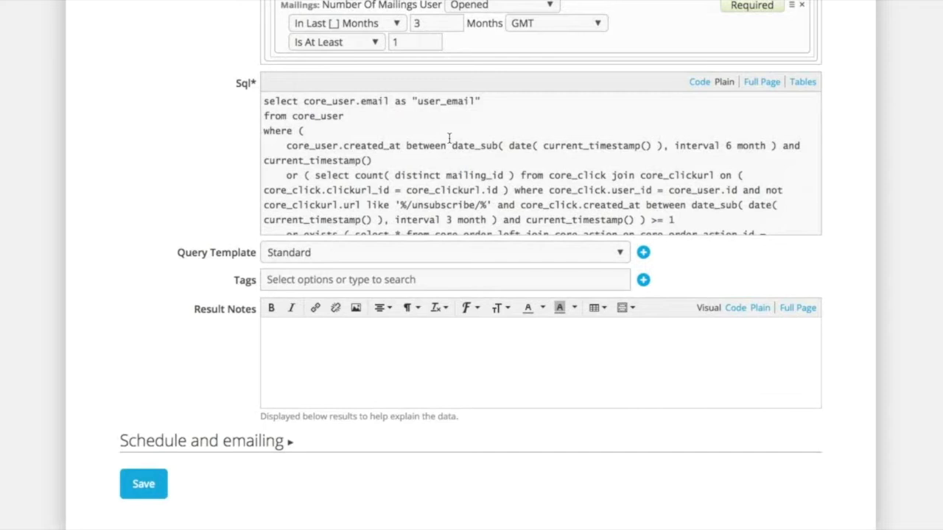
pyautogui.scroll(1, 448, 134)
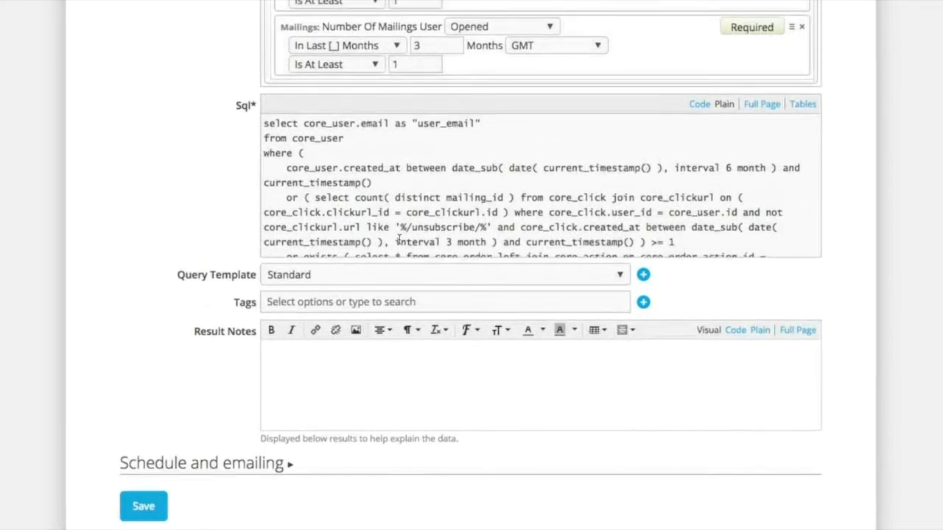
pyautogui.click(356, 305)
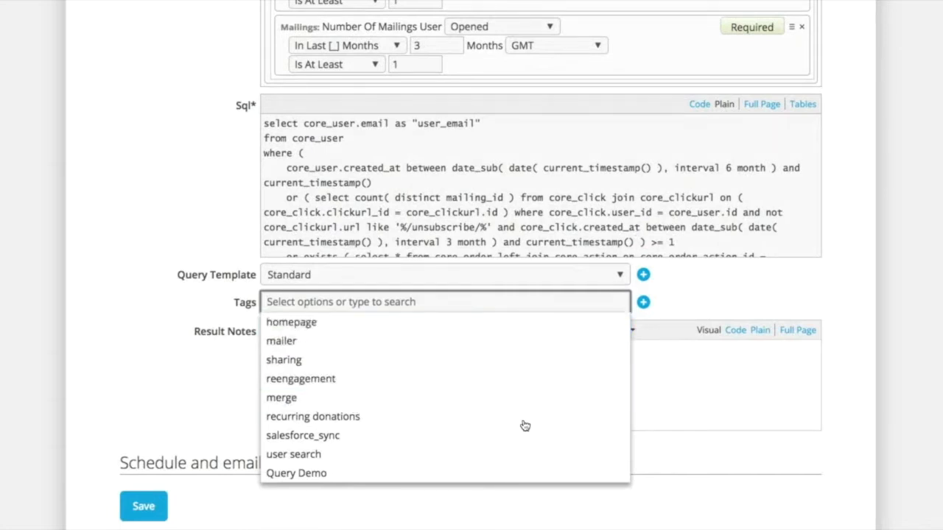
pyautogui.click(800, 290)
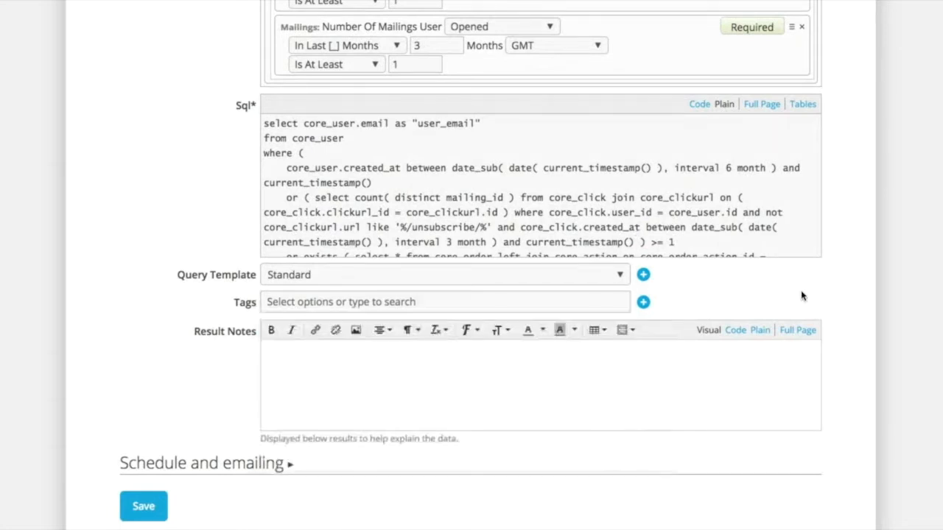
# Step: Add the User's Name display to the QB_active report as Full Name and check its other name formats
pyautogui.scroll(3, 803, 297)
pyautogui.scroll(5, 803, 297)
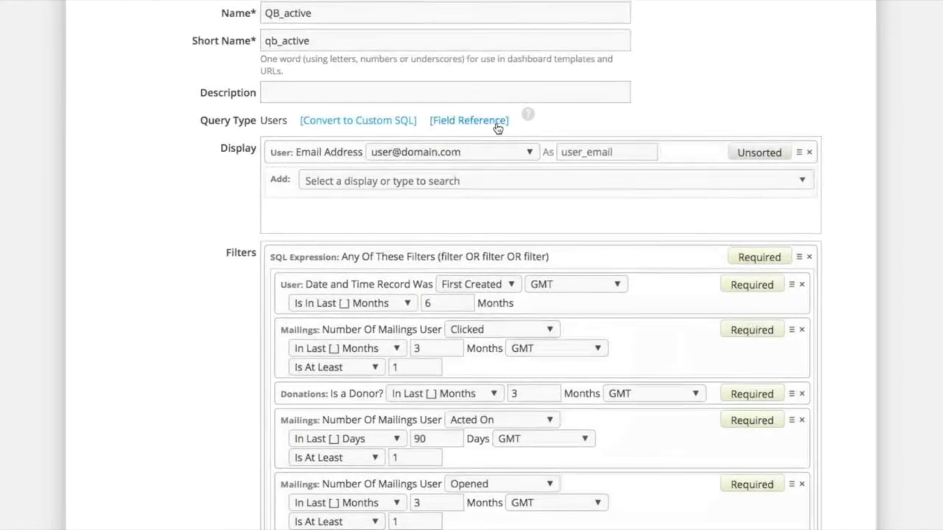
pyautogui.click(653, 179)
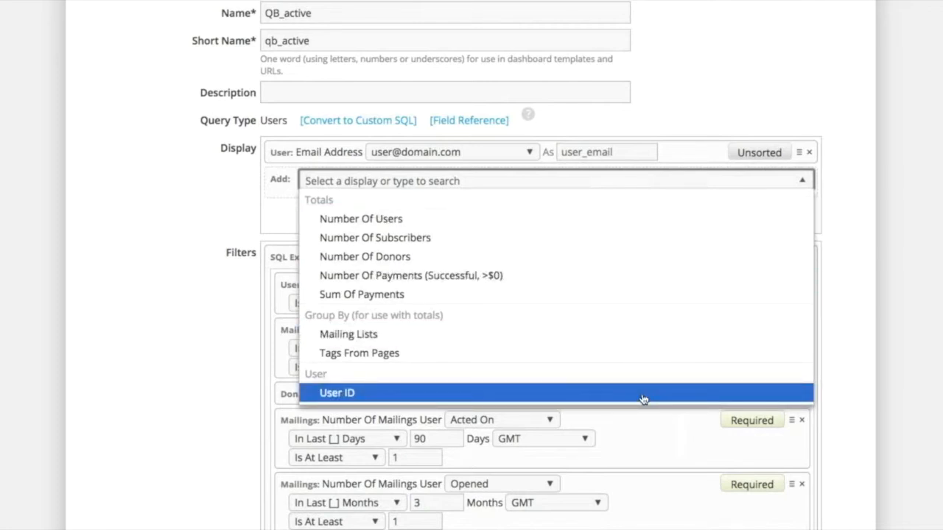
pyautogui.click(173, 183)
pyautogui.click(646, 181)
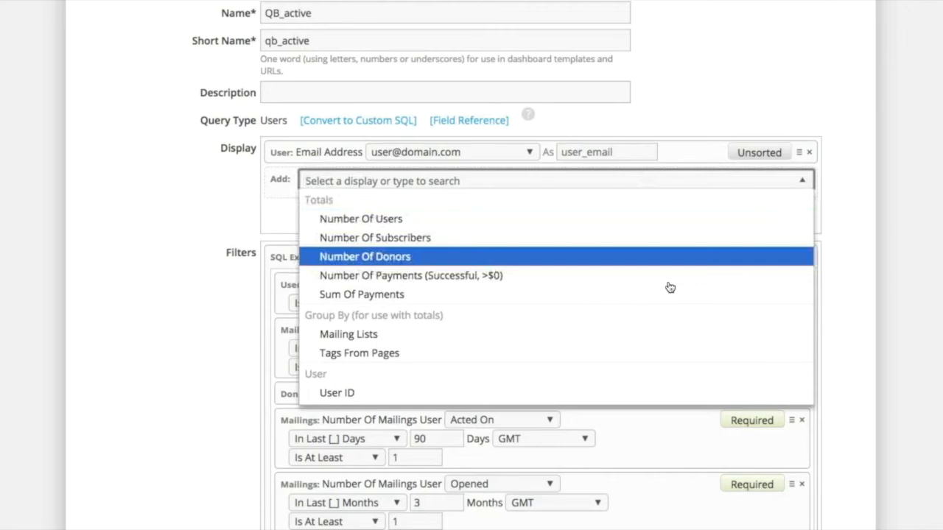
pyautogui.scroll(-2, 670, 288)
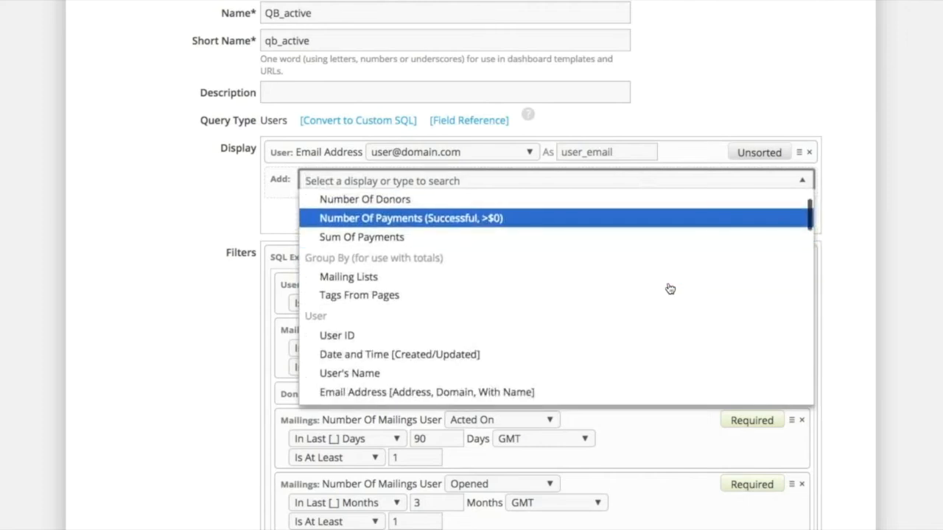
pyautogui.scroll(-3, 670, 288)
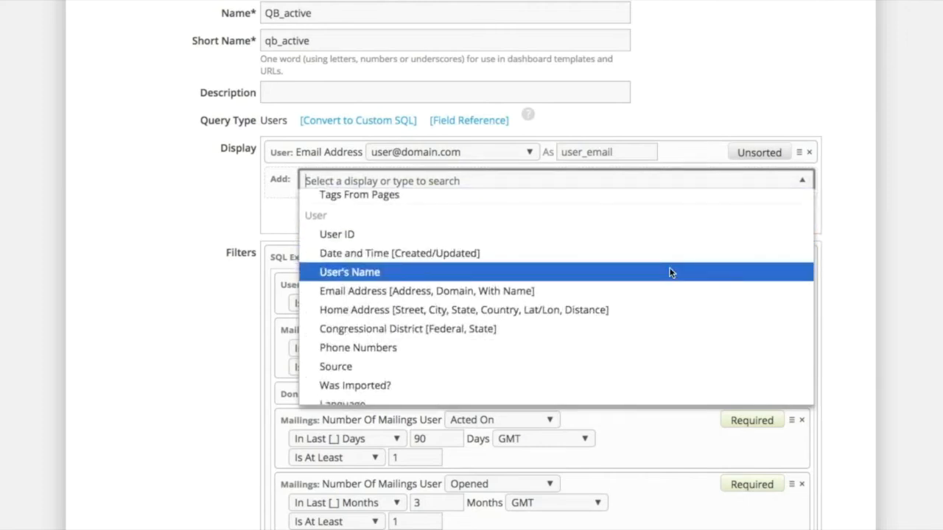
pyautogui.click(670, 273)
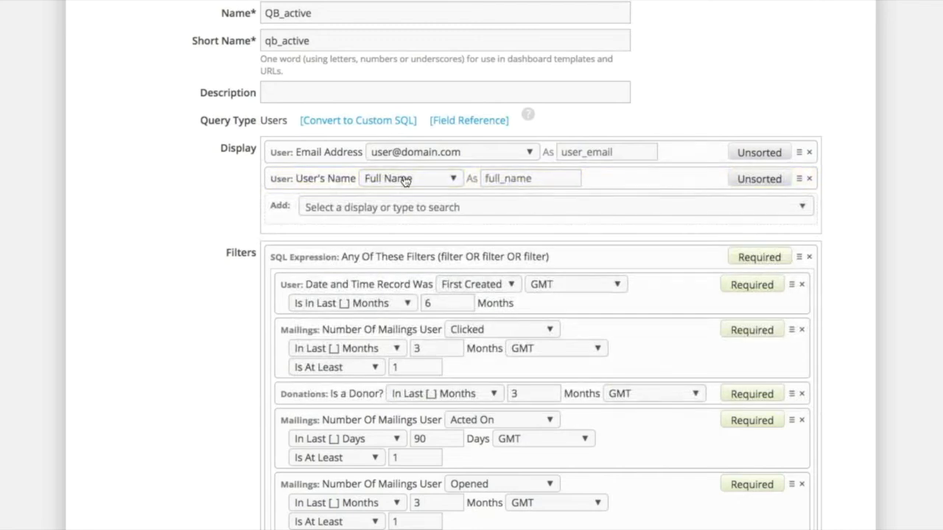
pyautogui.click(454, 180)
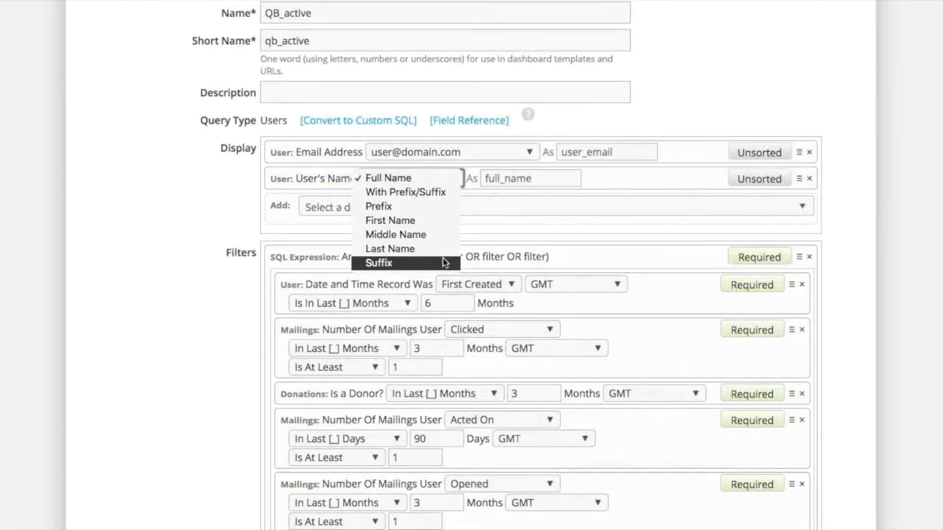
pyautogui.click(601, 205)
# Step: Try a Home Address display in the report, review its address format options, and remove it
pyautogui.click(601, 206)
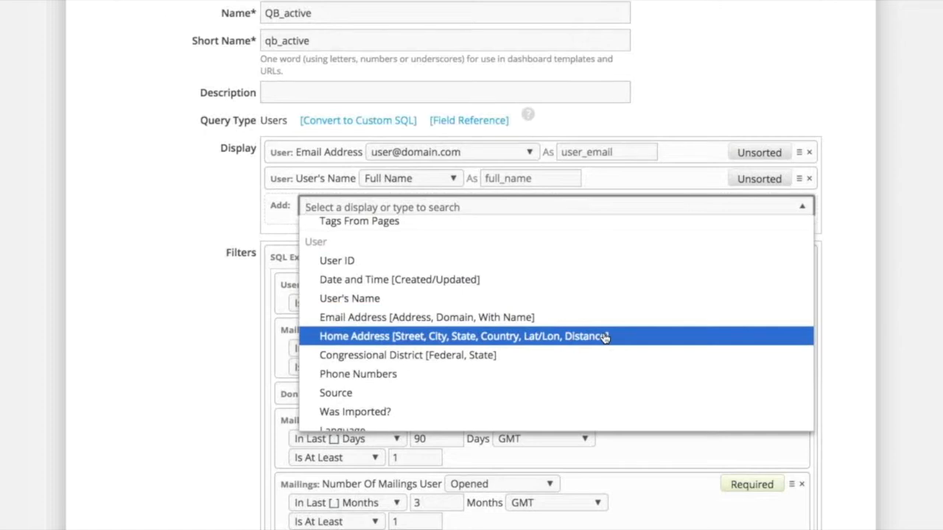
pyautogui.click(406, 336)
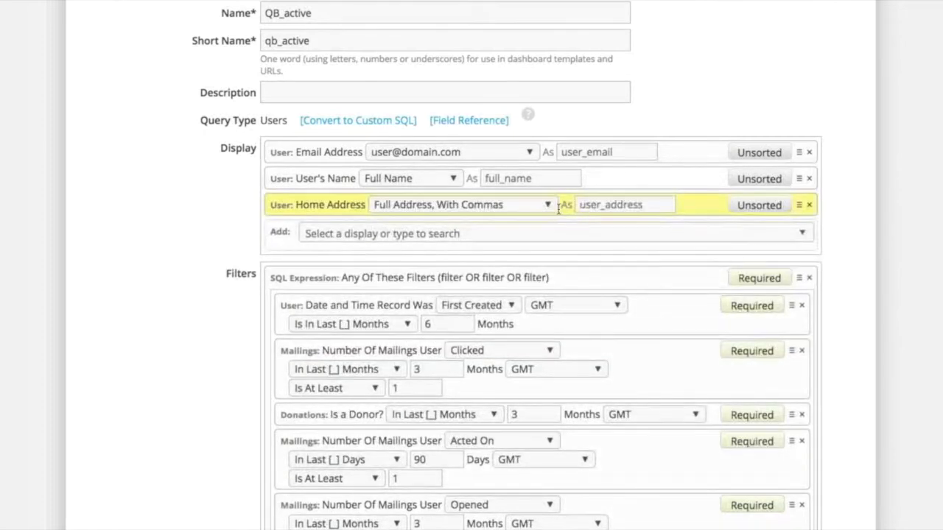
pyautogui.click(544, 210)
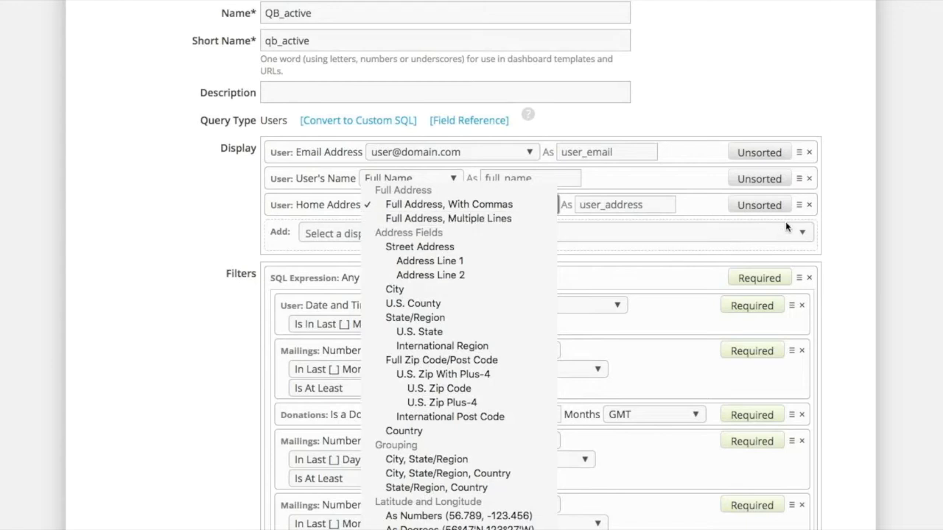
pyautogui.click(811, 207)
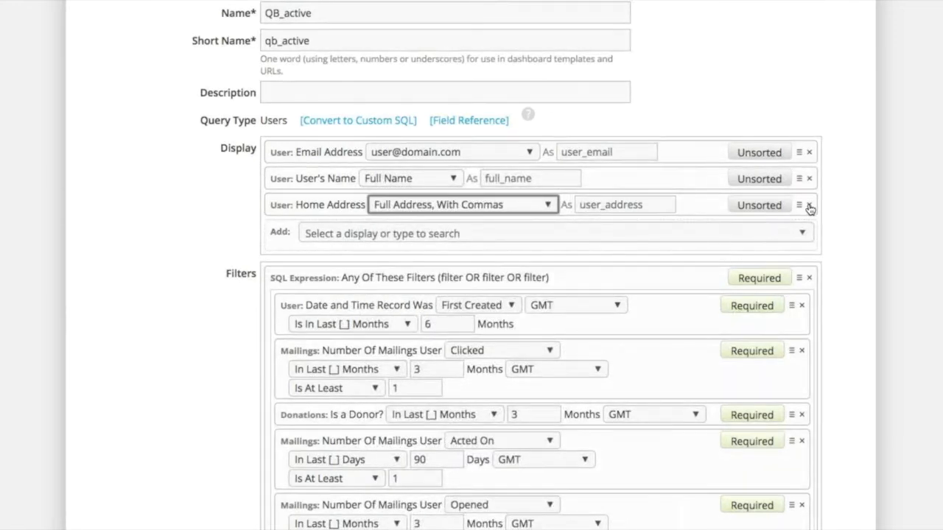
pyautogui.click(809, 205)
# Step: Look through the available displays, from the user fields to list subscriptions, actions and pages
pyautogui.click(617, 207)
pyautogui.scroll(-2, 639, 395)
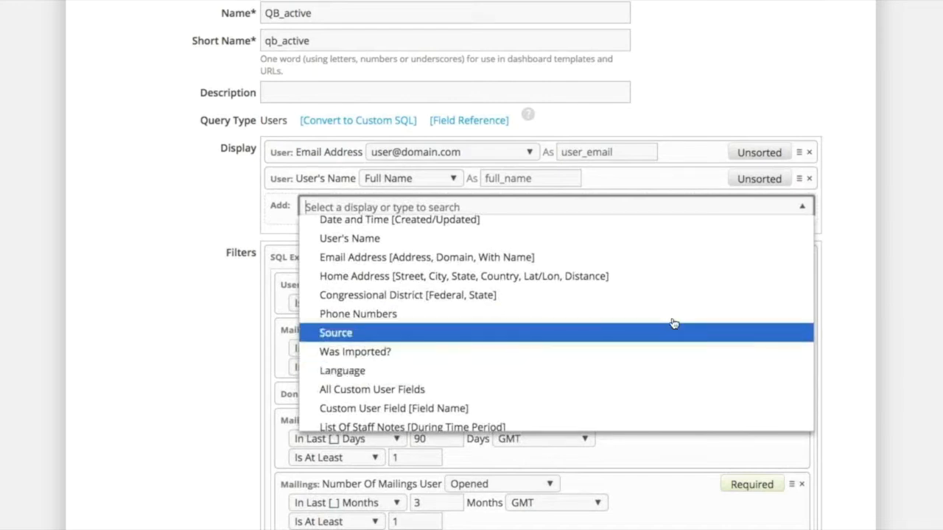
pyautogui.scroll(-2, 700, 358)
pyautogui.scroll(-2, 701, 359)
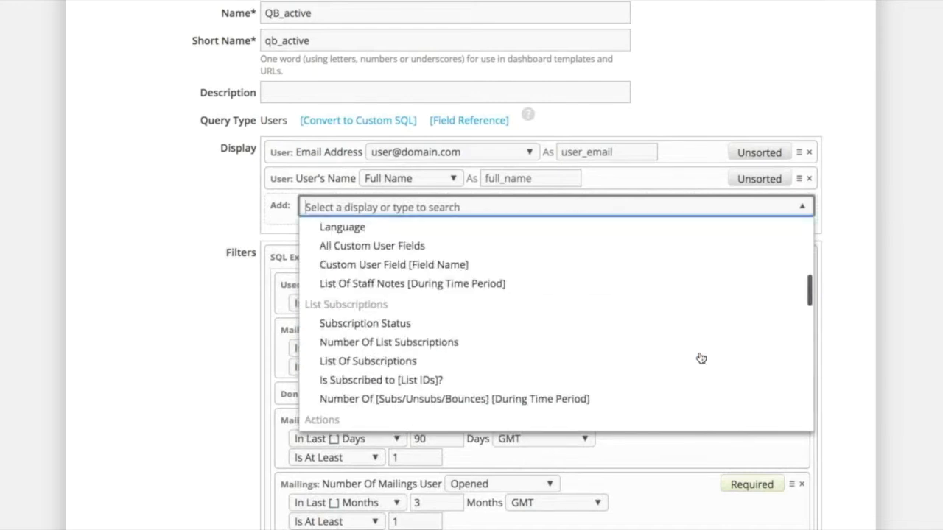
pyautogui.scroll(-4, 701, 359)
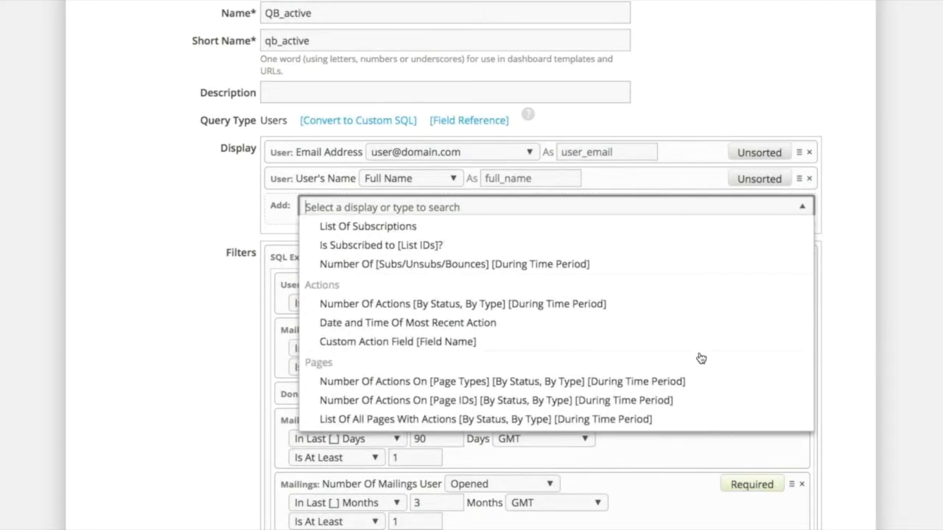
pyautogui.click(772, 59)
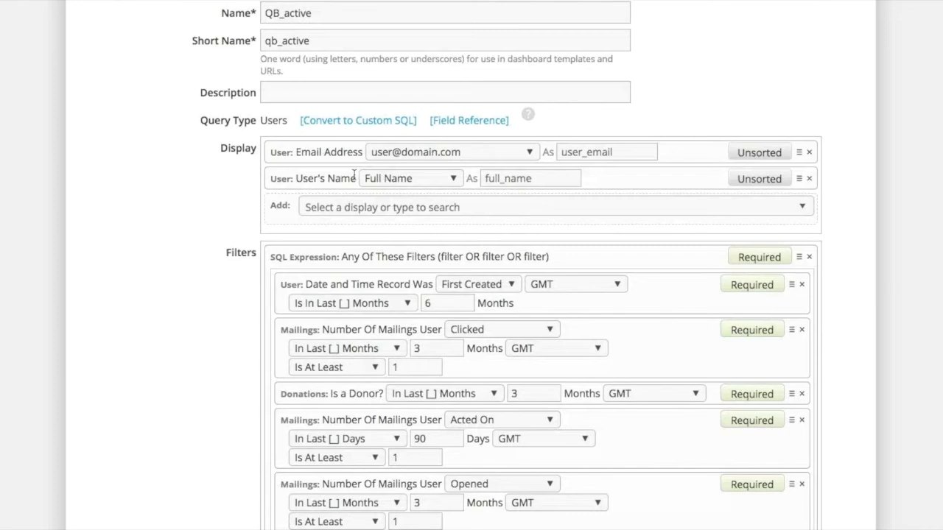
# Step: Add a display for the number of actions on pages of chosen page types to the report
pyautogui.click(544, 209)
pyautogui.scroll(-3, 569, 345)
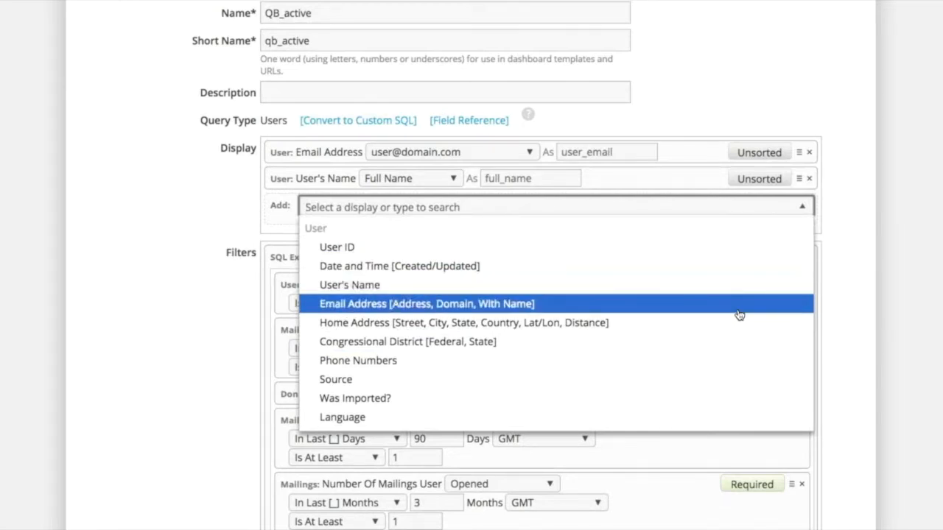
pyautogui.scroll(-8, 739, 316)
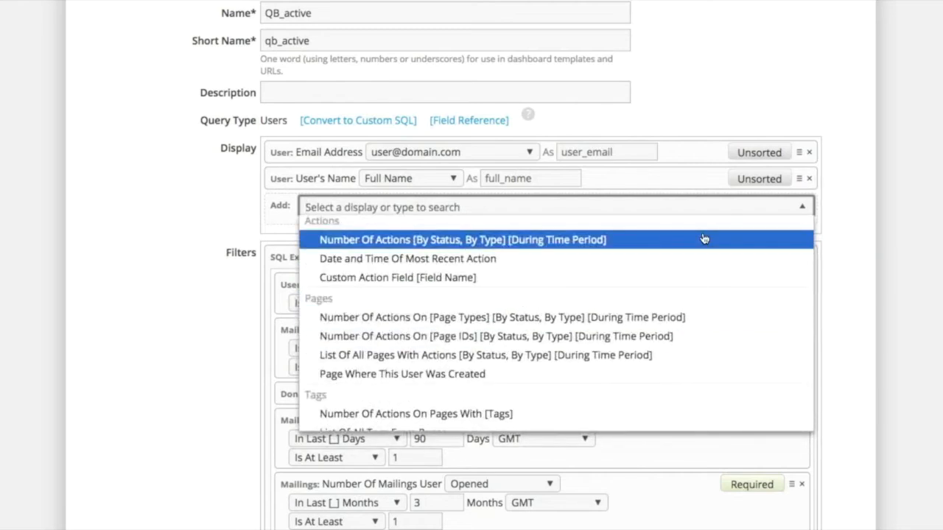
pyautogui.click(709, 318)
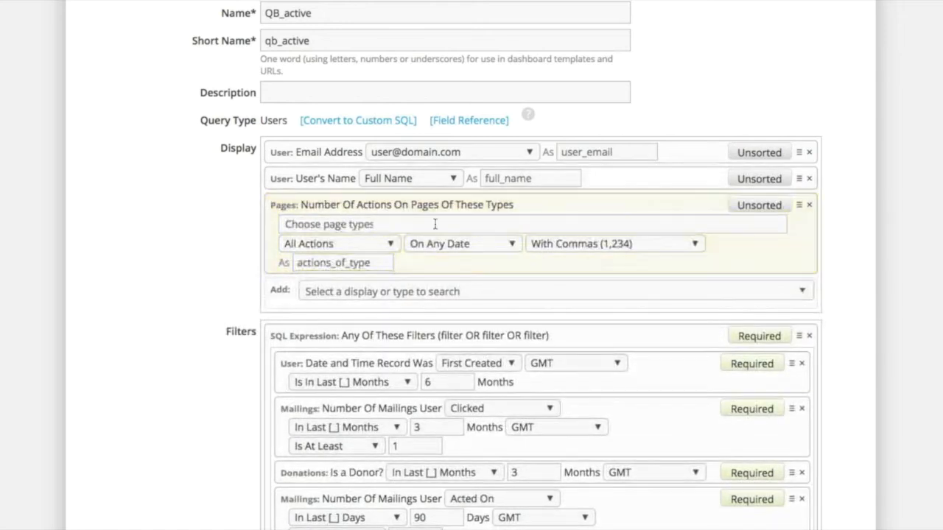
# Step: Try a display for the number of actions on pages with chosen tags, and remove it
pyautogui.click(532, 288)
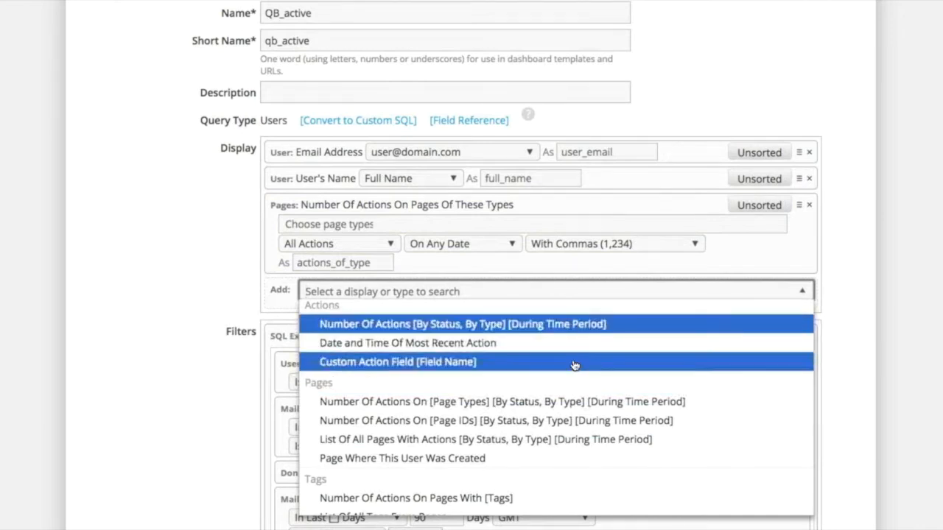
pyautogui.scroll(-3, 575, 366)
pyautogui.scroll(-2, 574, 367)
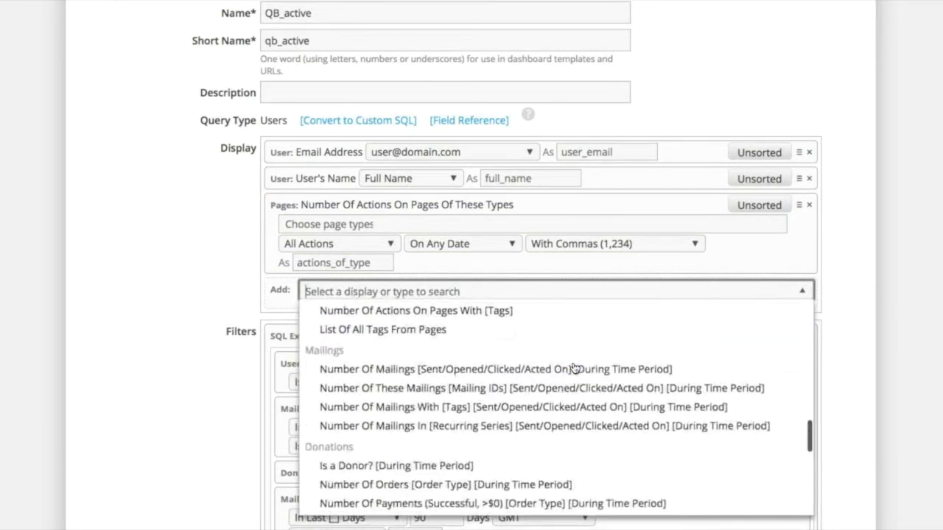
pyautogui.click(585, 312)
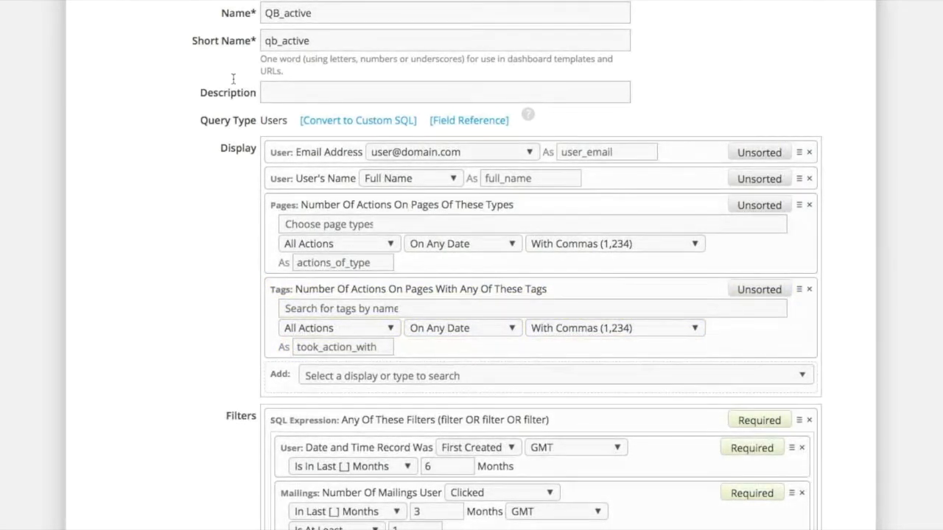
pyautogui.click(809, 289)
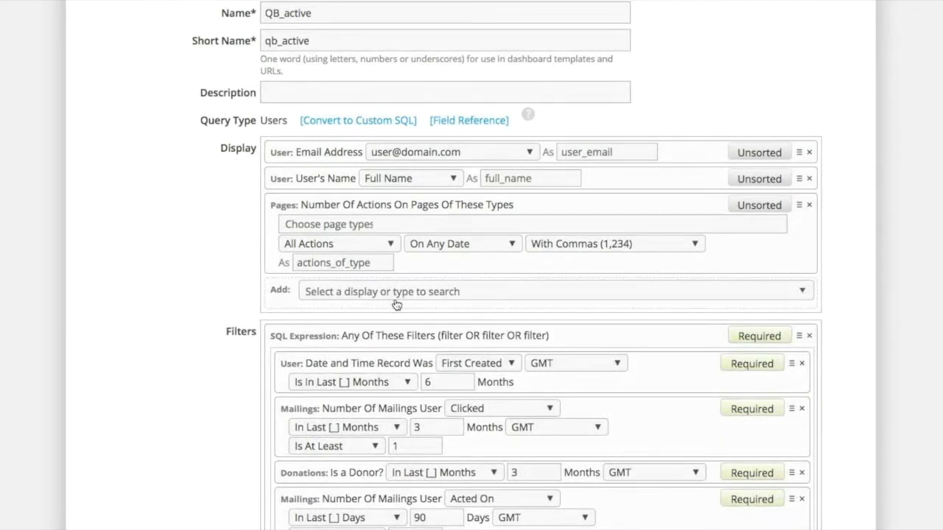
# Step: Review the report's OR-grouped filters and the SQL generated for its displays and filters
pyautogui.scroll(-3, 396, 305)
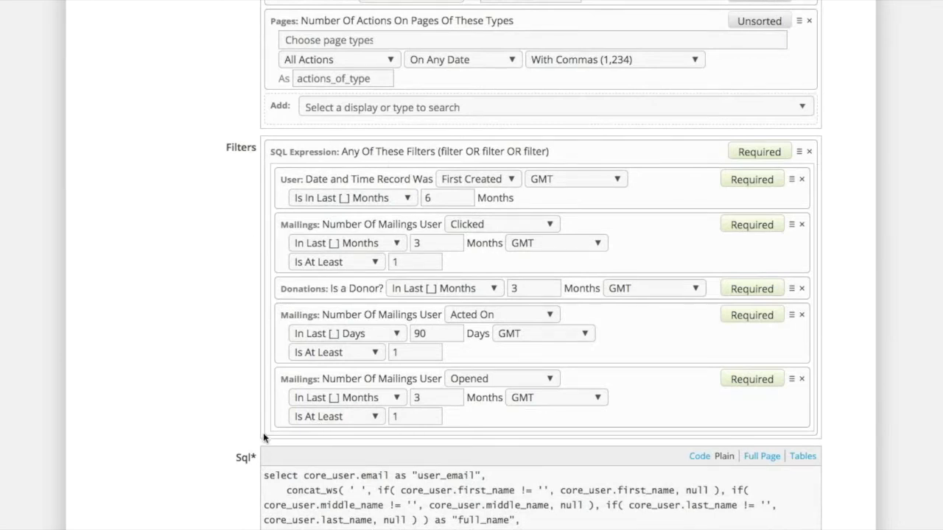
pyautogui.scroll(-3, 456, 463)
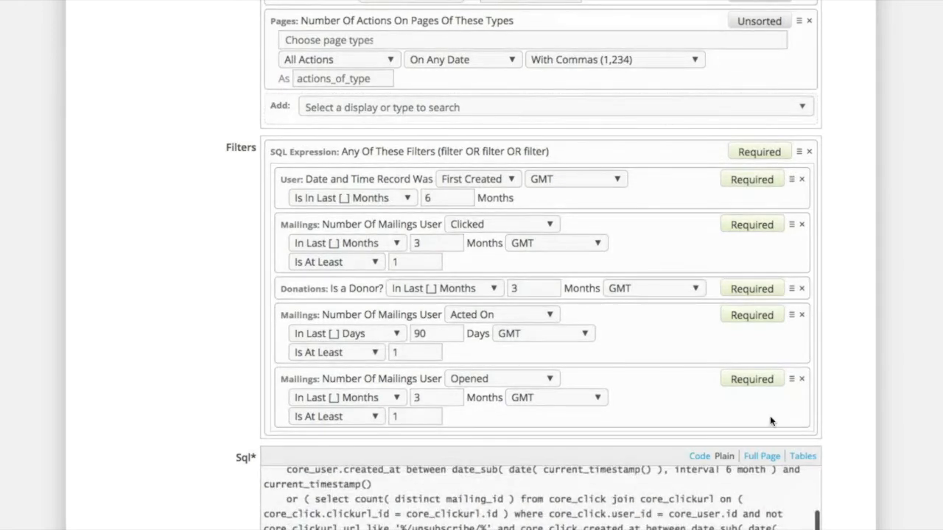
pyautogui.scroll(-2, 165, 288)
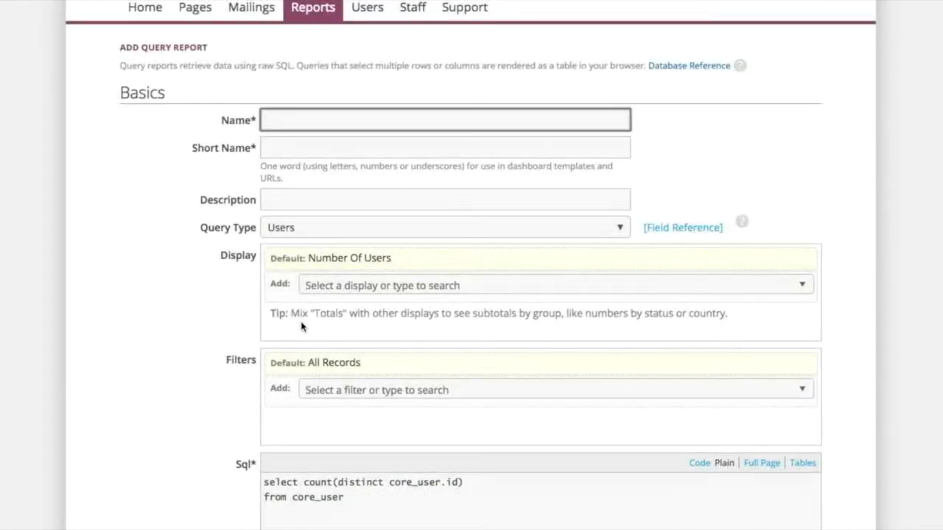
# Step: Filter the new Users query by number of actions on pages of the Call type
pyautogui.scroll(-3, 301, 324)
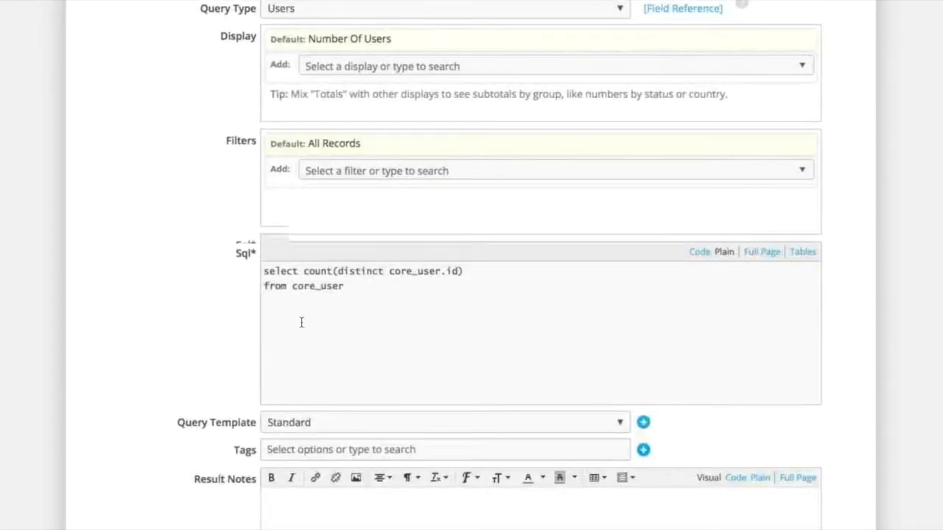
pyautogui.click(480, 170)
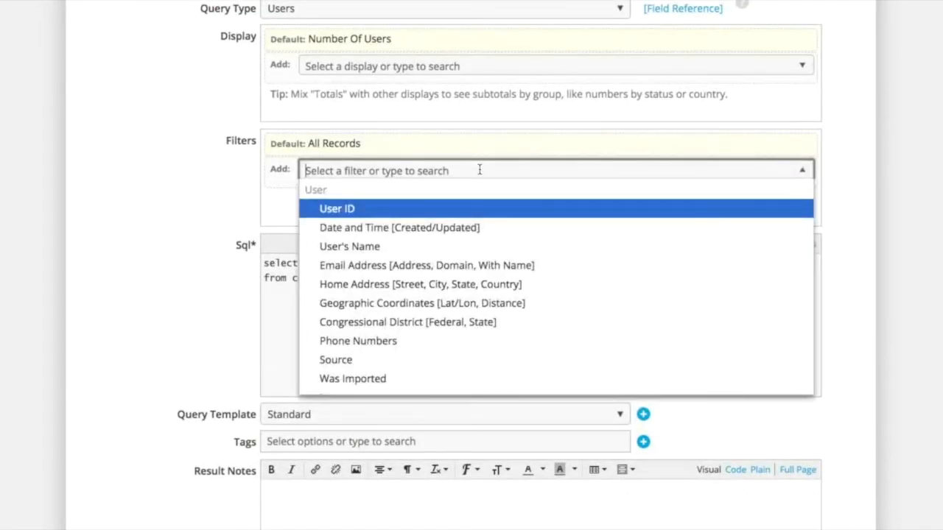
pyautogui.scroll(-6, 487, 328)
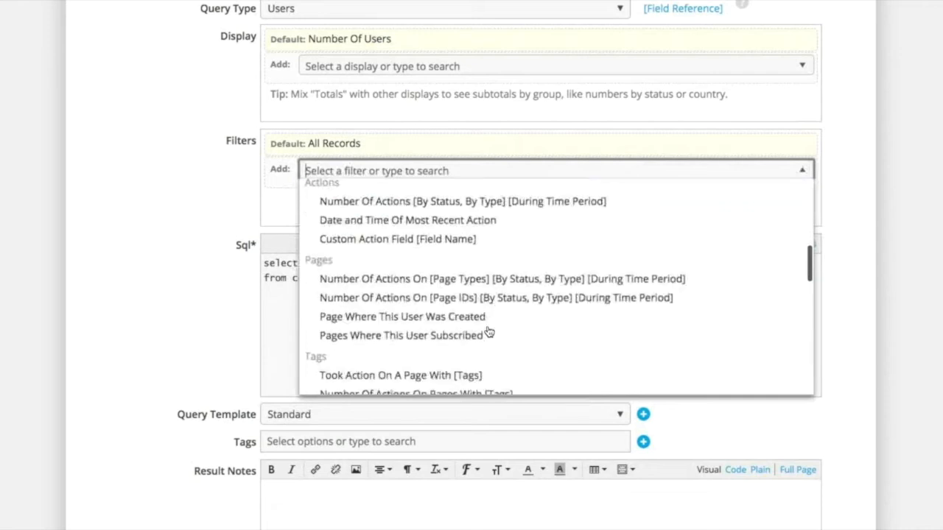
pyautogui.click(506, 280)
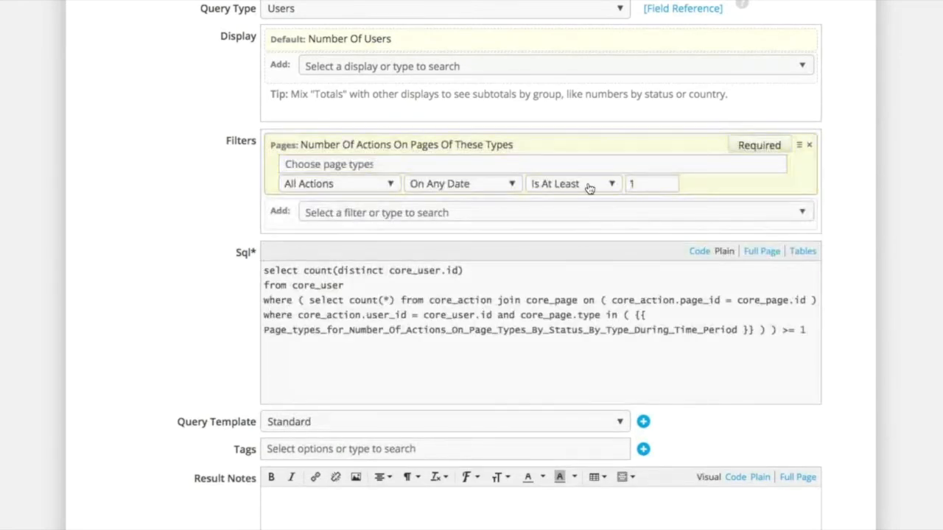
pyautogui.click(396, 168)
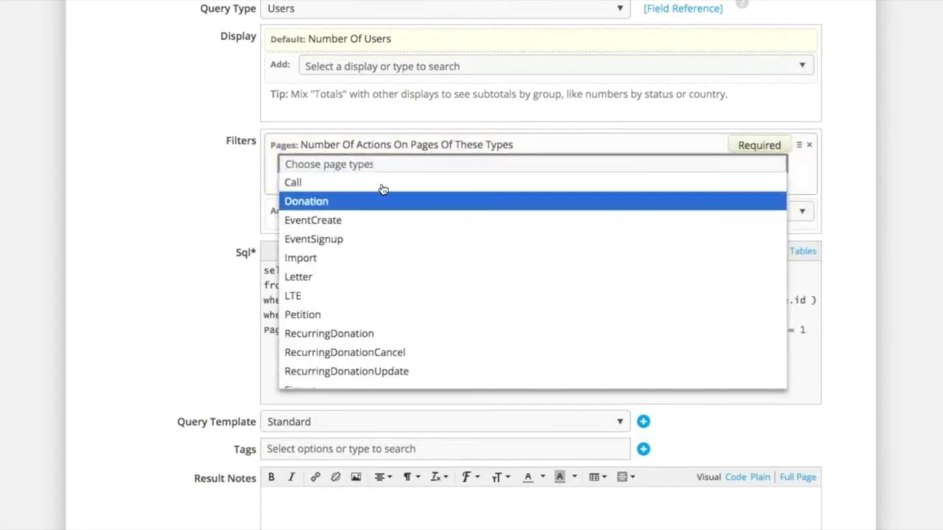
pyautogui.click(382, 186)
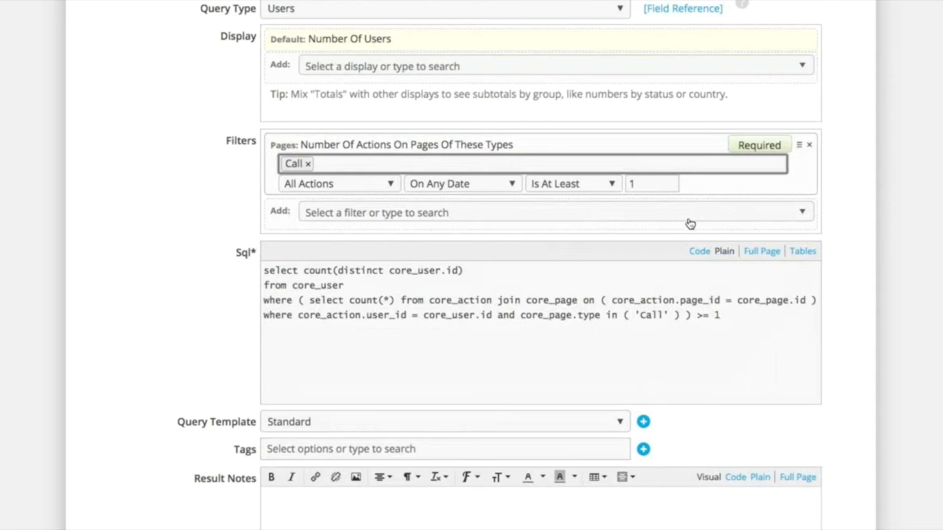
# Step: Add a Home Address filter to the new Users query requiring the U.S. State to equal CA
pyautogui.click(380, 213)
pyautogui.scroll(-5, 378, 359)
pyautogui.scroll(-10, 378, 359)
pyautogui.scroll(20, 378, 359)
pyautogui.scroll(10, 378, 359)
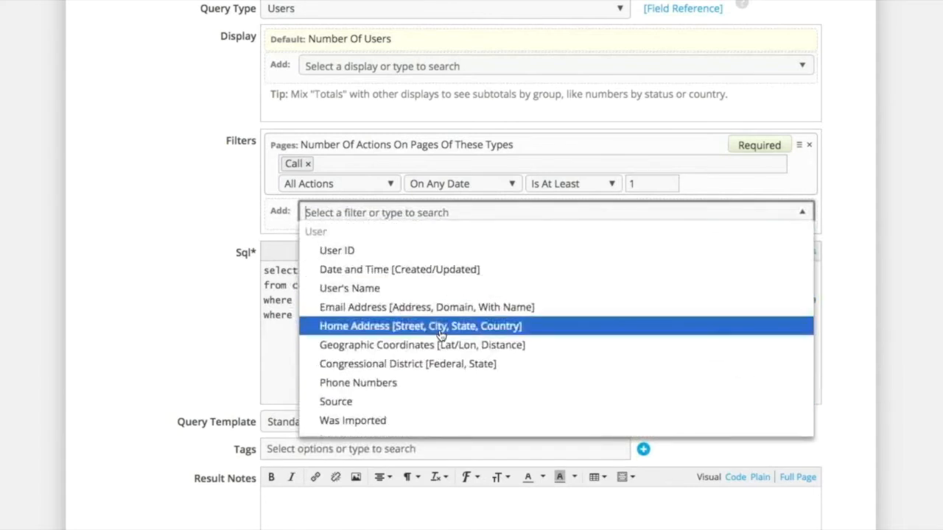
pyautogui.click(440, 336)
pyautogui.click(443, 209)
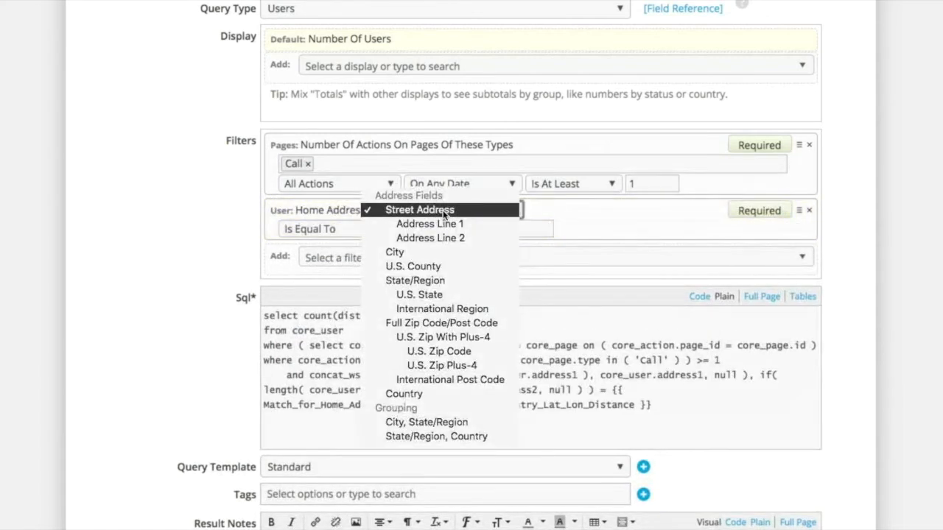
pyautogui.click(445, 295)
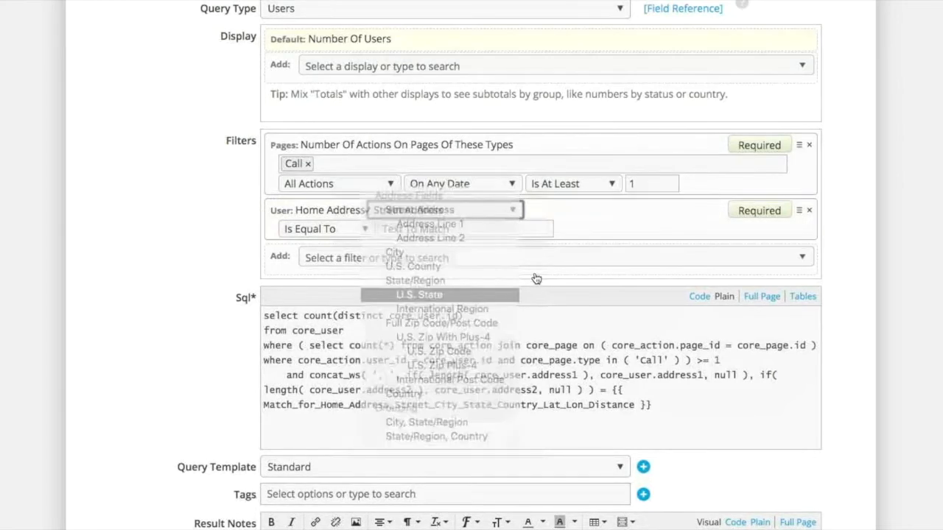
pyautogui.click(456, 229)
pyautogui.write('CA')
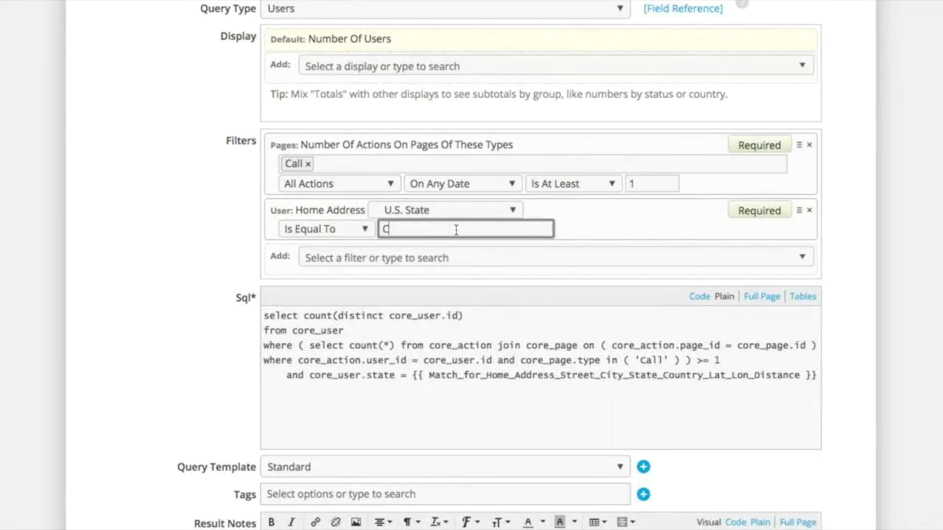
# Step: Add an Any Of These Filters (filter OR filter OR filter) expression to the new Users query
pyautogui.click(665, 231)
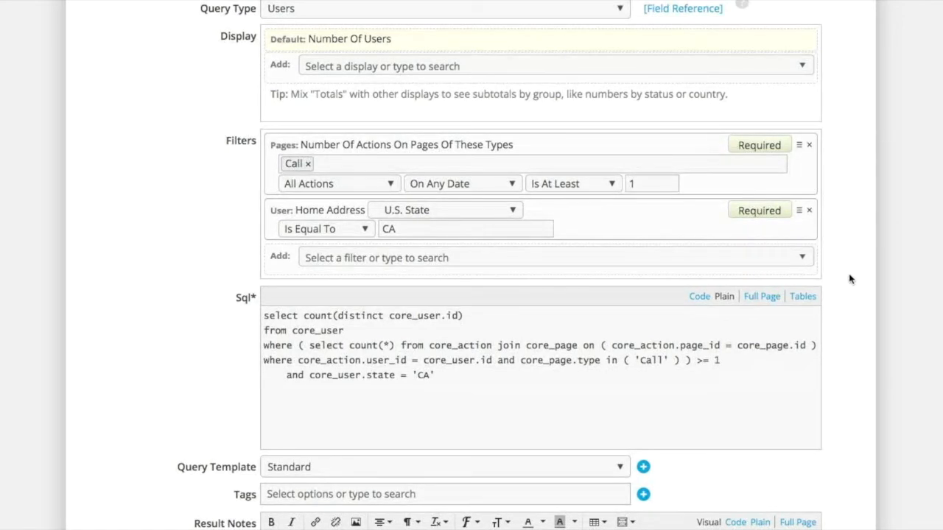
pyautogui.click(733, 255)
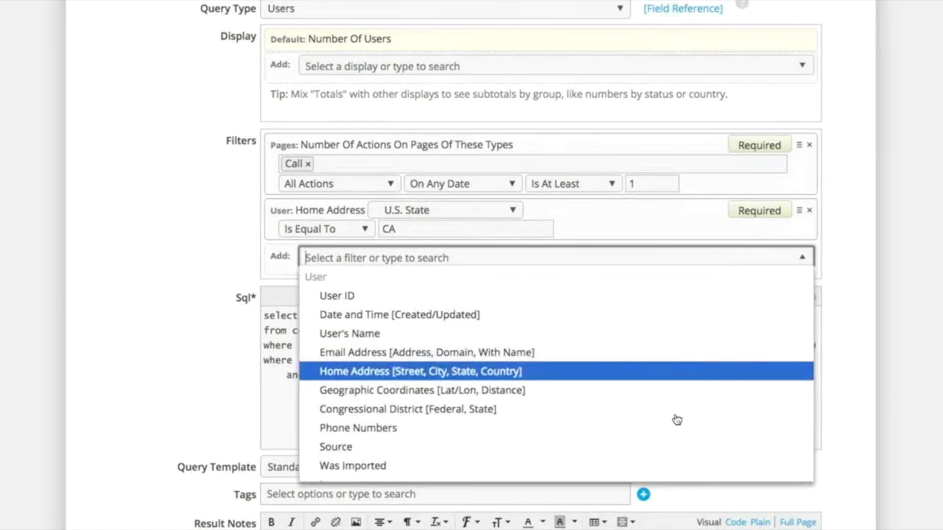
pyautogui.scroll(-3, 676, 420)
pyautogui.scroll(-15, 676, 420)
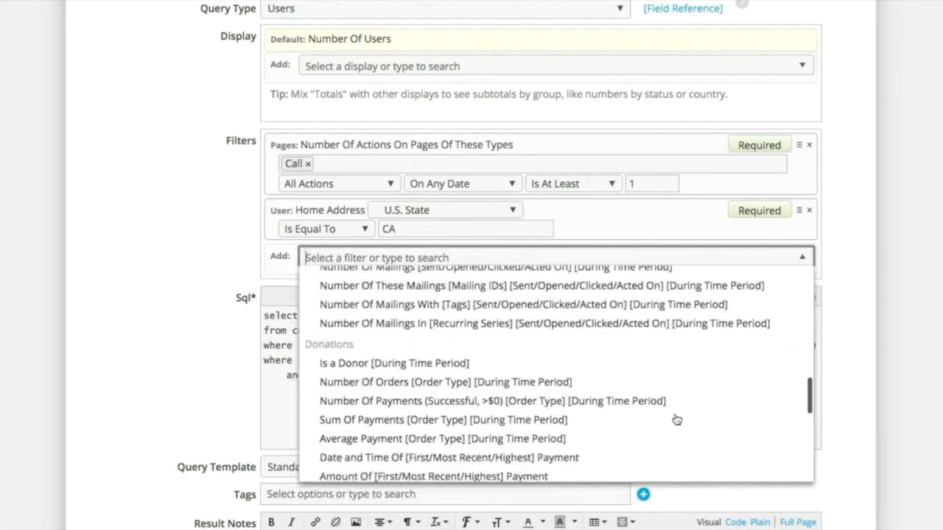
pyautogui.scroll(-3, 676, 420)
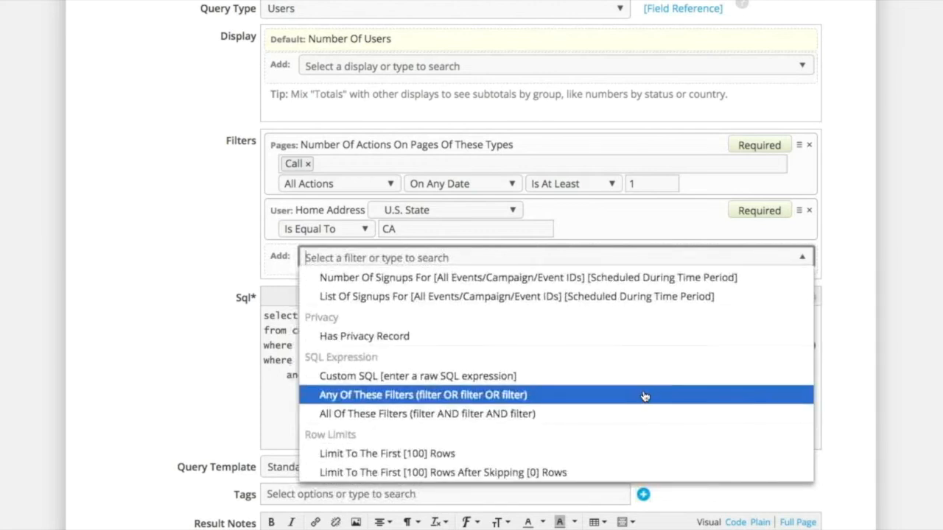
pyautogui.click(645, 397)
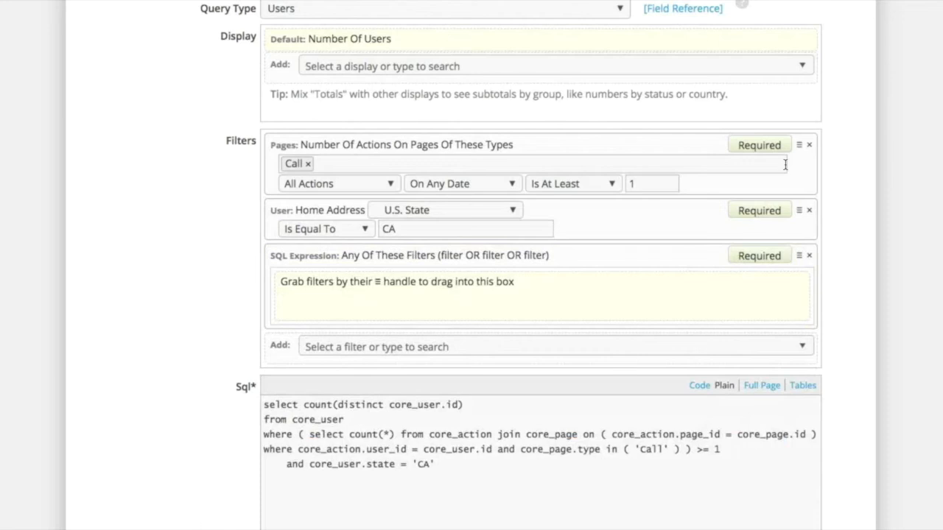
# Step: Move the Call actions and Home Address filters into the OR group and set the whole group to Excluded
pyautogui.moveTo(801, 146); pyautogui.dragTo(816, 216)
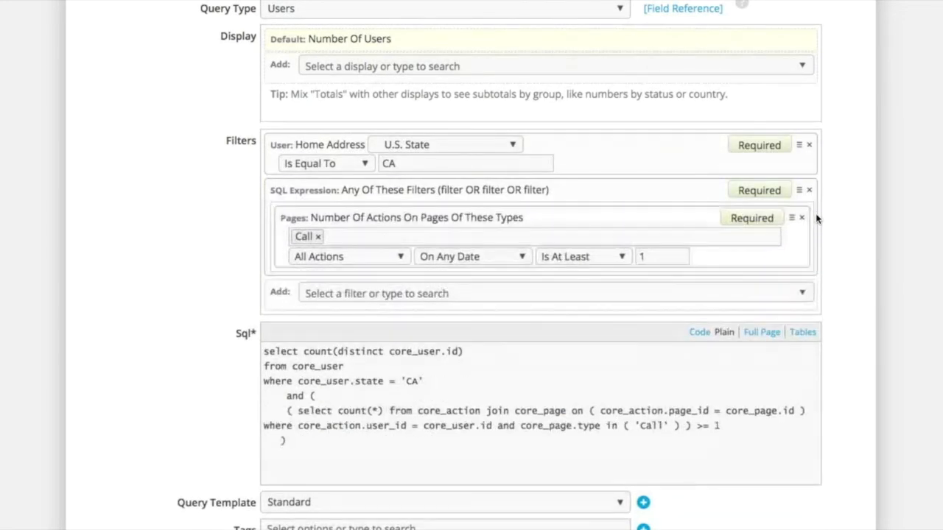
pyautogui.moveTo(798, 150); pyautogui.dragTo(789, 171)
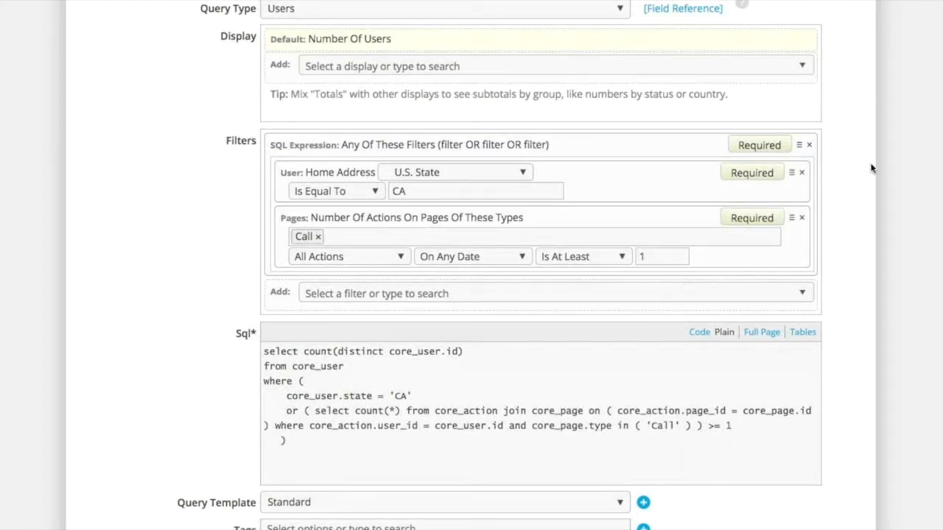
pyautogui.click(757, 149)
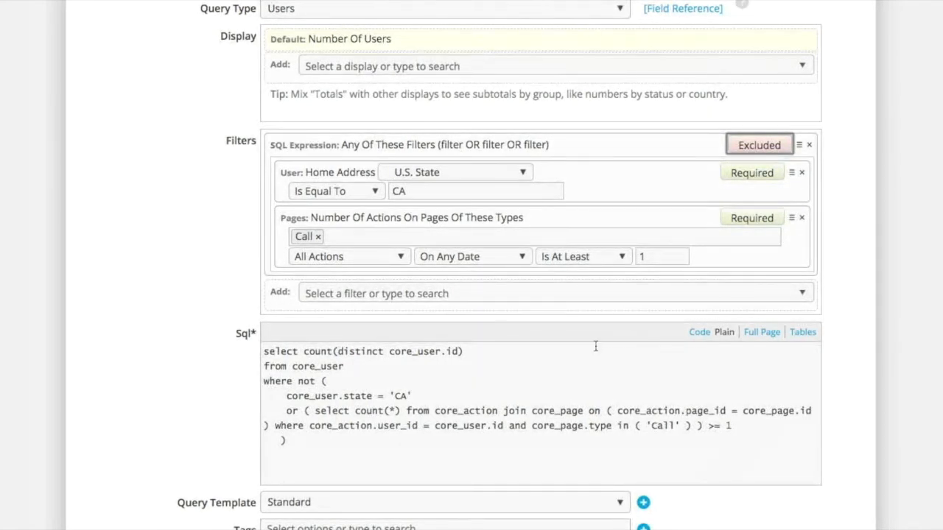
# Step: Look through the generated SQL, the query template choices, the available report tags and the key reports list
pyautogui.scroll(-3, 596, 347)
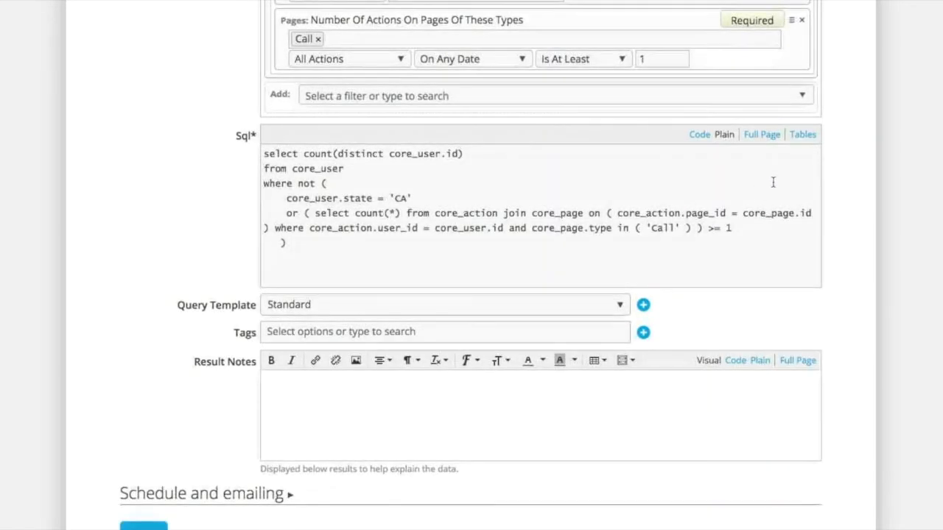
pyautogui.click(406, 313)
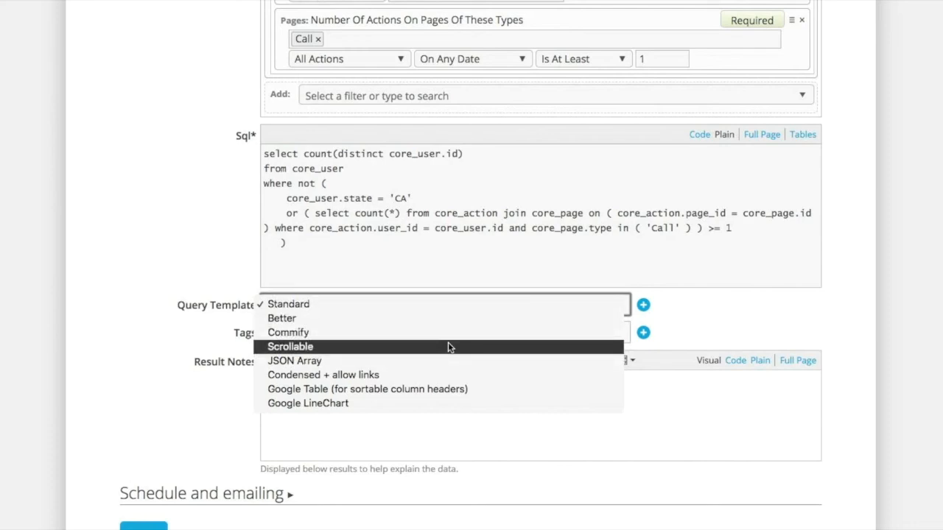
pyautogui.click(757, 325)
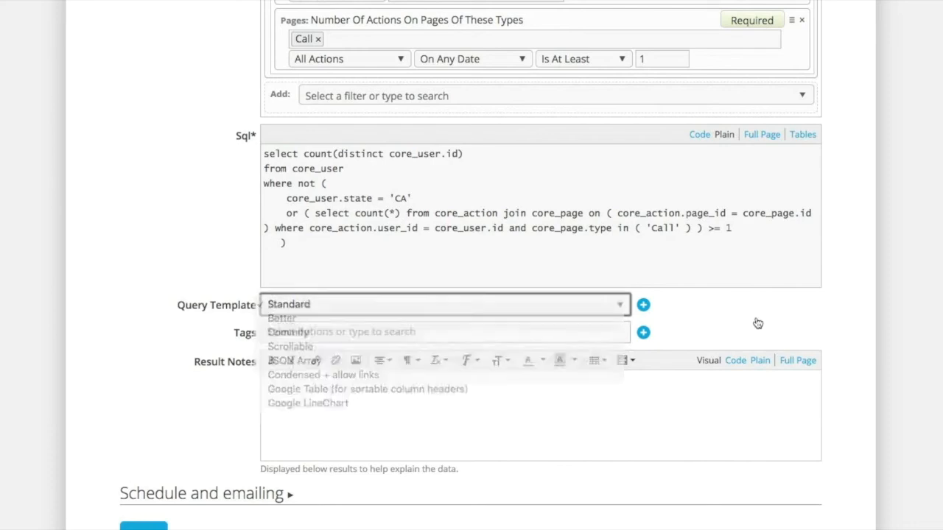
pyautogui.click(329, 333)
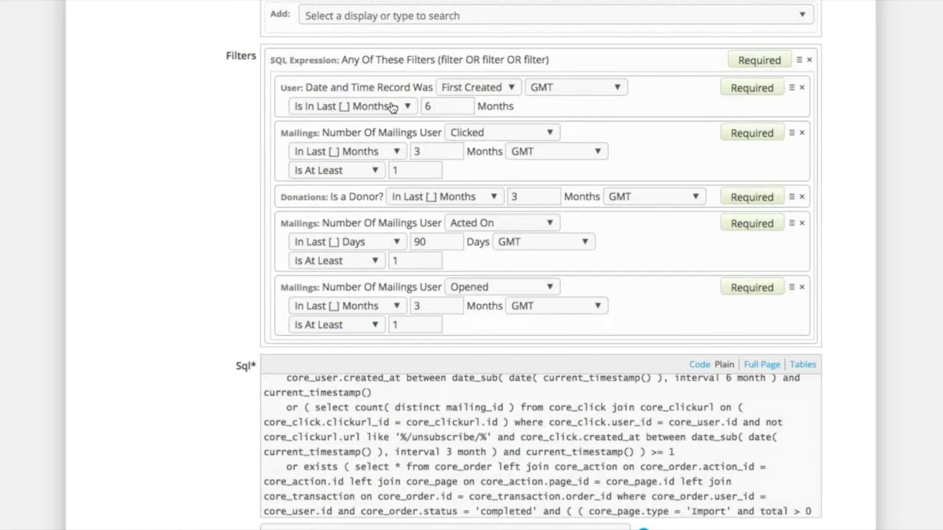
pyautogui.scroll(10, 394, 104)
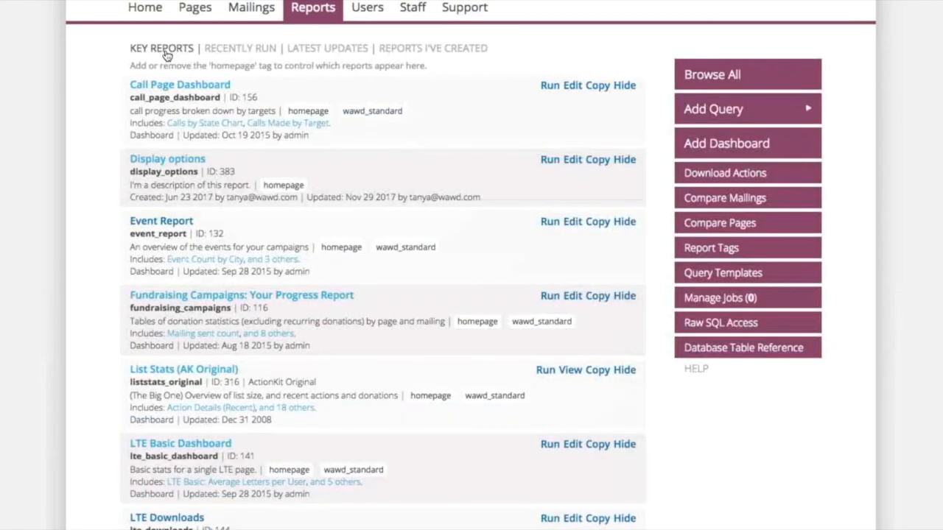
pyautogui.click(782, 76)
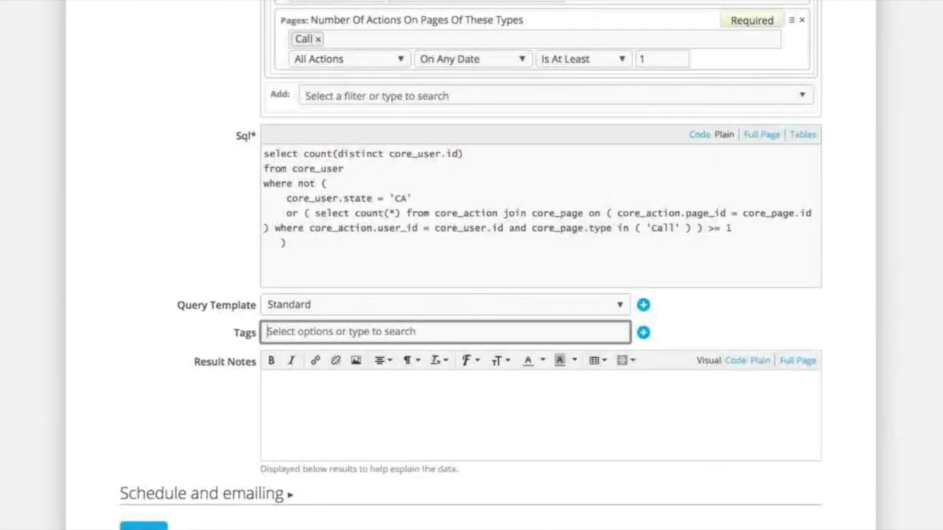
# Step: Remove the excluded OR group from the query's filters and add a User's Name display
pyautogui.scroll(5, 456, 304)
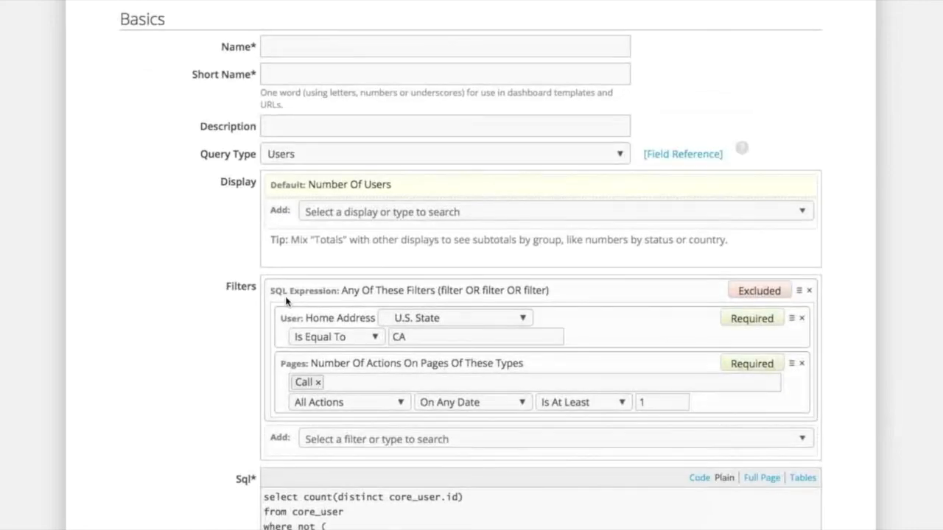
pyautogui.click(808, 291)
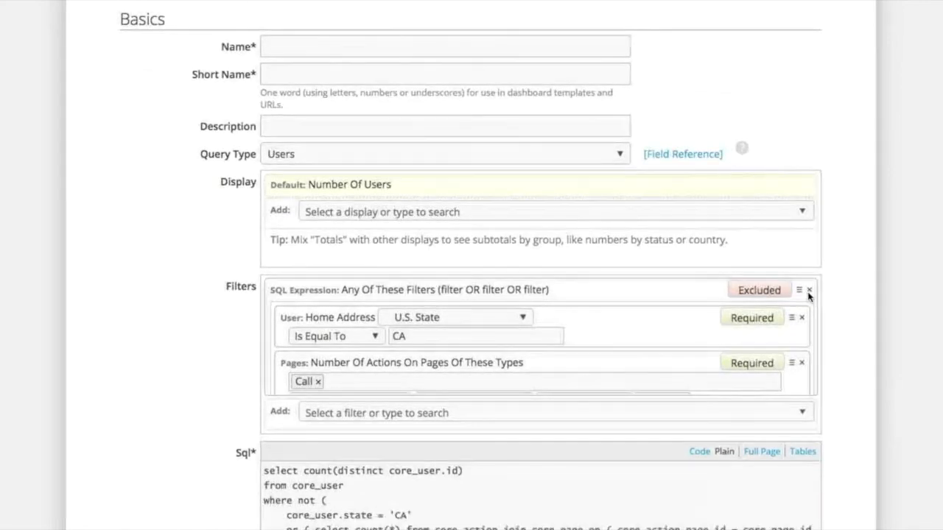
pyautogui.click(514, 214)
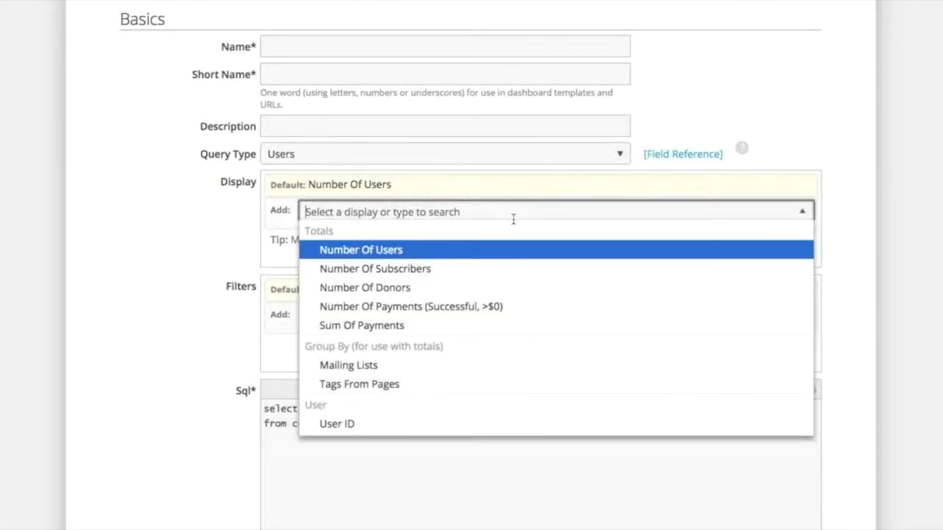
pyautogui.scroll(-3, 541, 381)
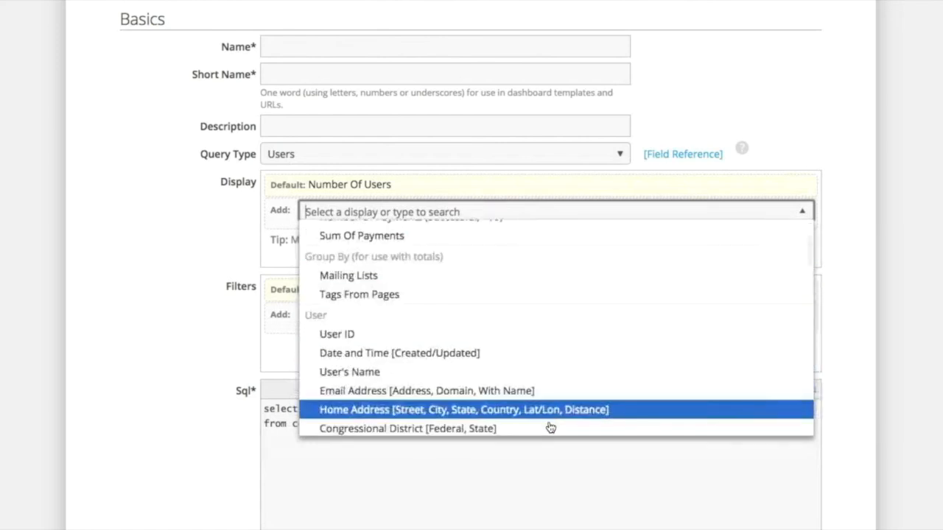
pyautogui.click(547, 372)
# Step: Add a Phone Numbers display to the Users query
pyautogui.click(491, 212)
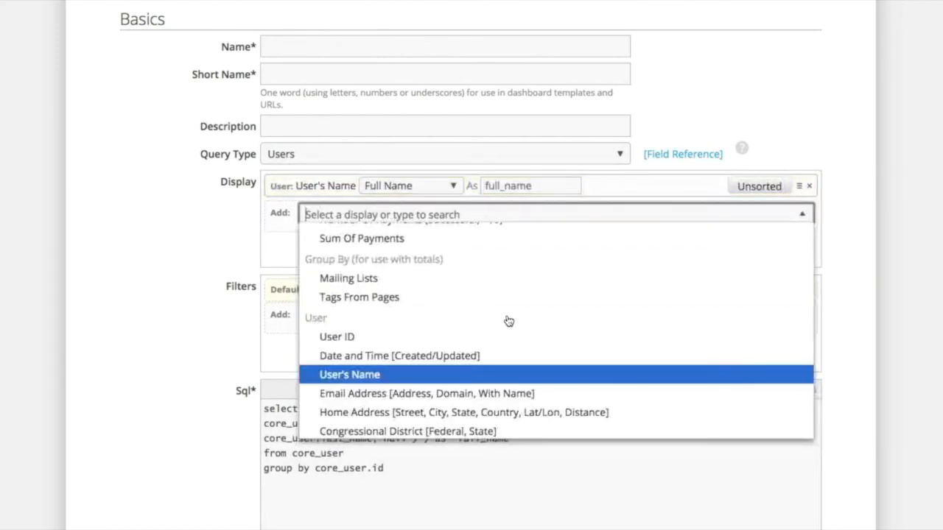
pyautogui.scroll(-2, 512, 356)
pyautogui.scroll(-1, 510, 354)
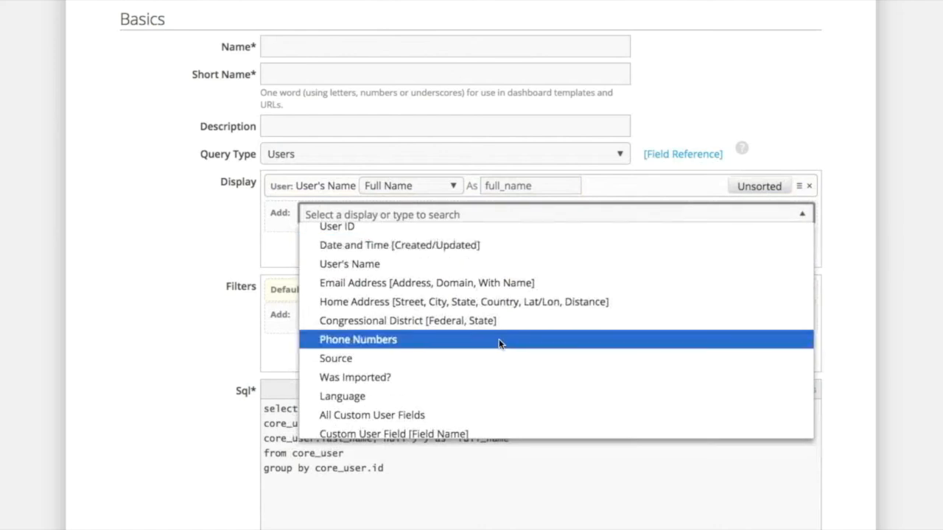
pyautogui.click(498, 340)
# Step: Add a Home Address filter requiring the U.S. State to be equal to CA
pyautogui.click(445, 312)
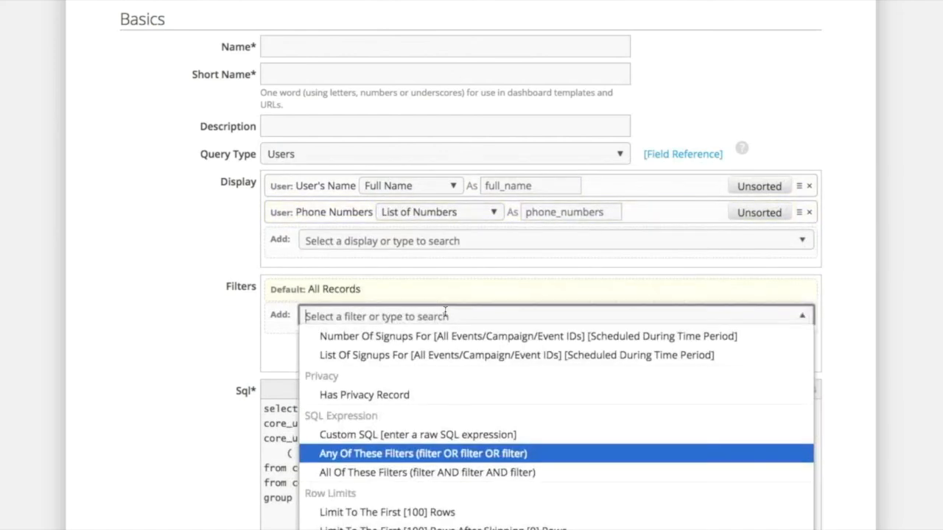
pyautogui.scroll(15, 449, 472)
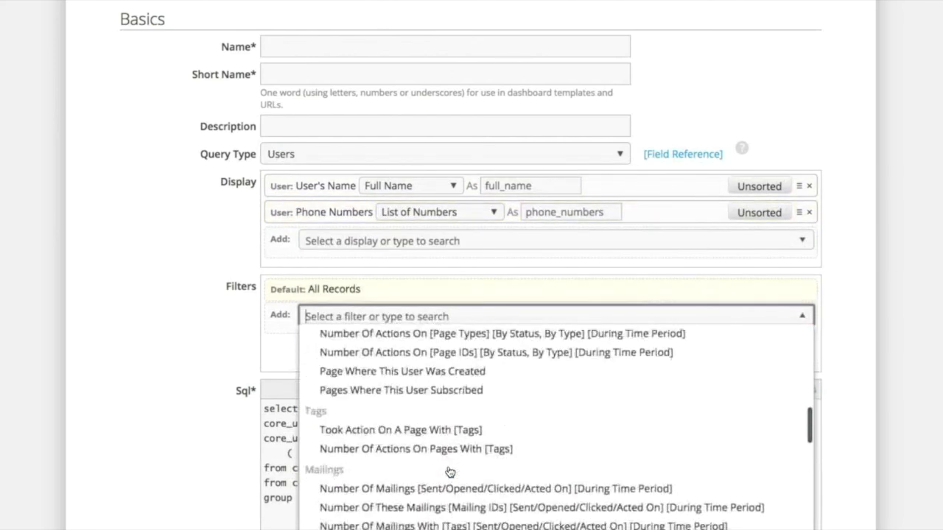
pyautogui.scroll(2, 449, 470)
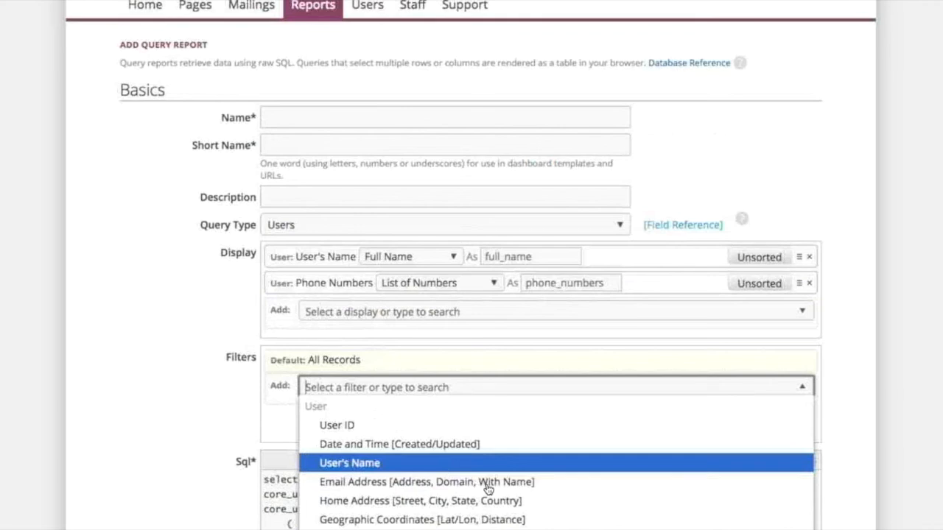
pyautogui.click(503, 501)
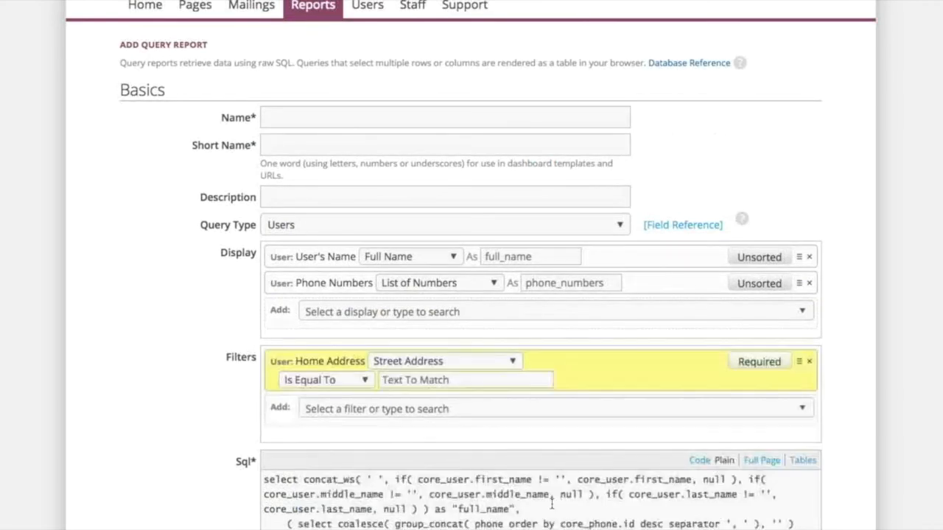
pyautogui.click(440, 363)
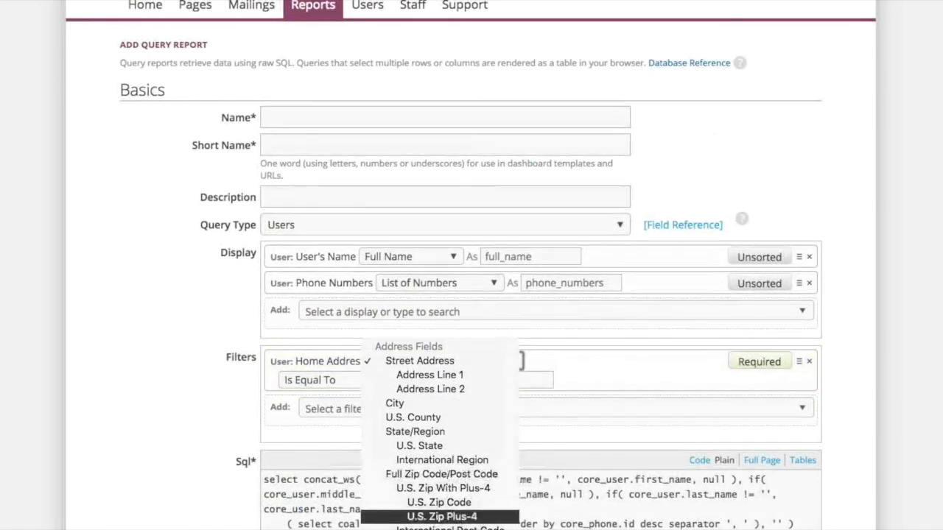
pyautogui.click(436, 446)
pyautogui.click(483, 379)
pyautogui.write('C')
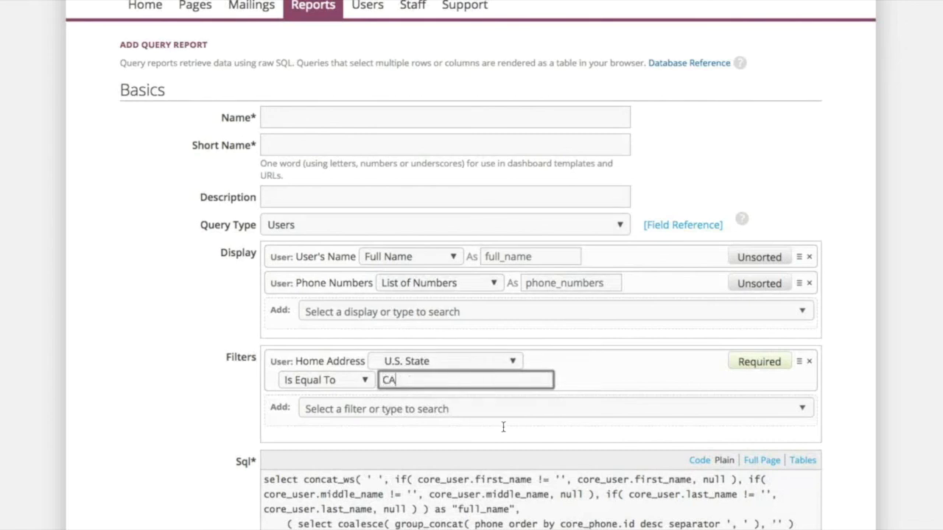
pyautogui.write('A')
# Step: Name the query report QBZZZZZ13223, with the short name qbzzzzz13223, and save it
pyautogui.scroll(-5, 503, 426)
pyautogui.click(145, 485)
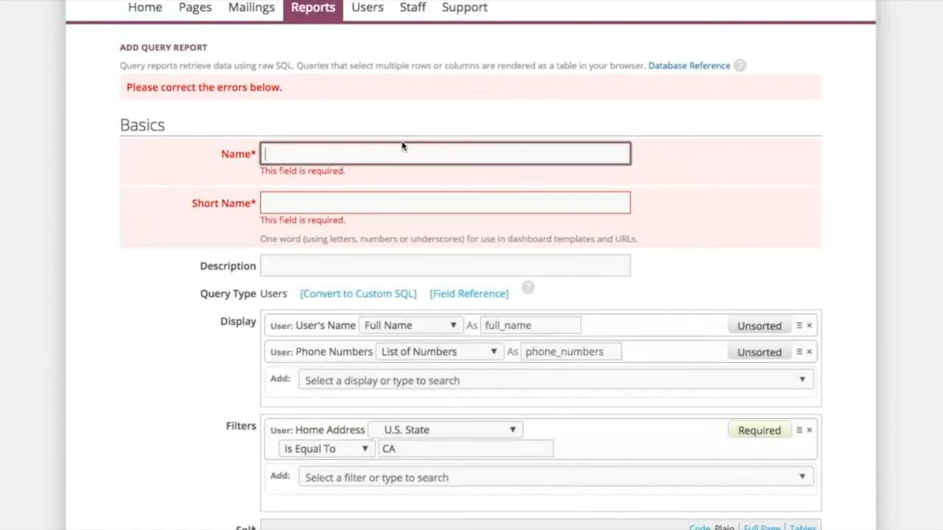
pyautogui.write('QBZZZZZ13223')
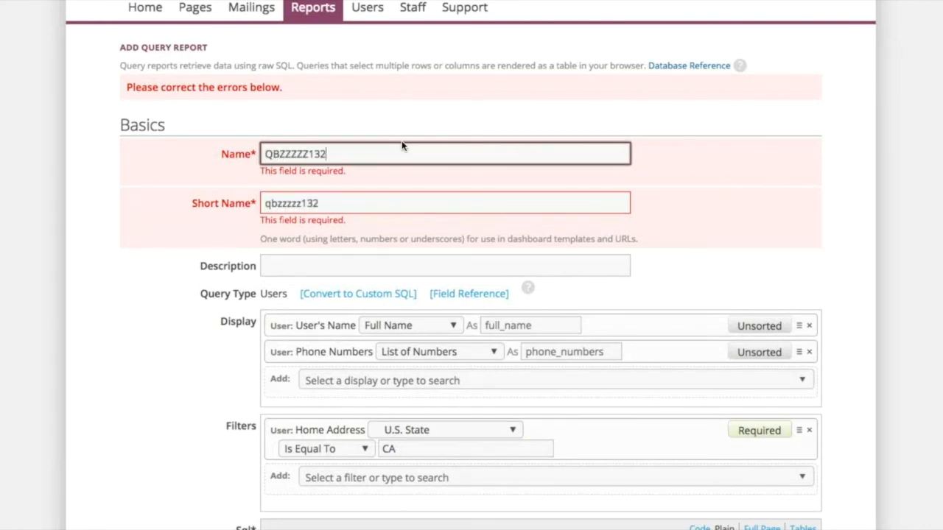
pyautogui.scroll(-1, 390, 297)
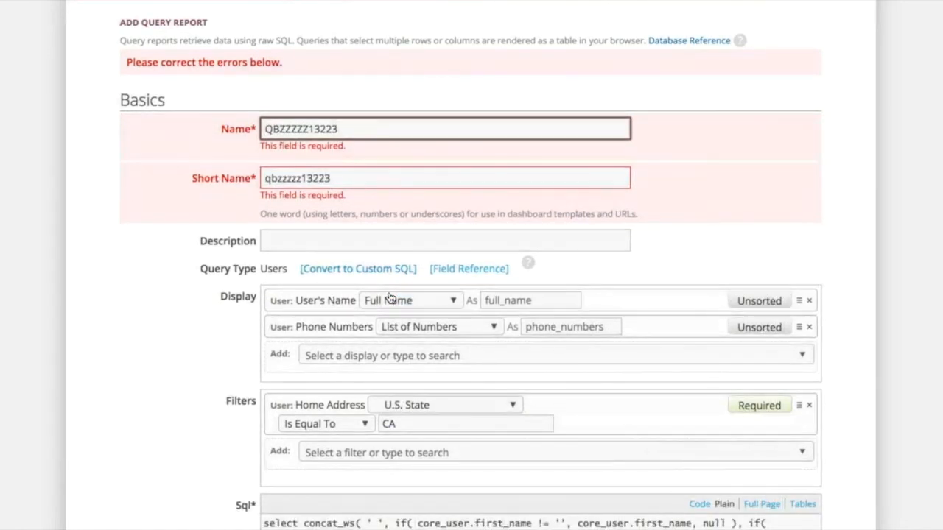
pyautogui.scroll(-10, 390, 294)
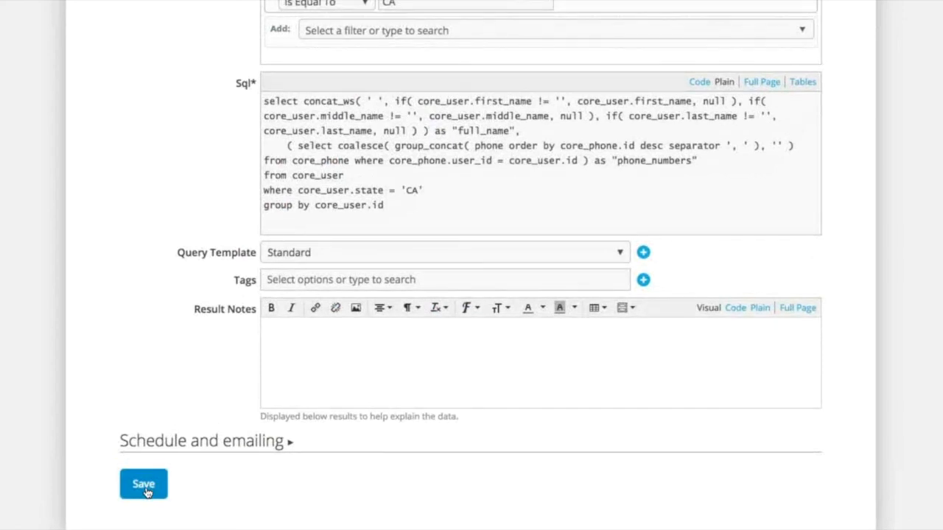
pyautogui.click(147, 483)
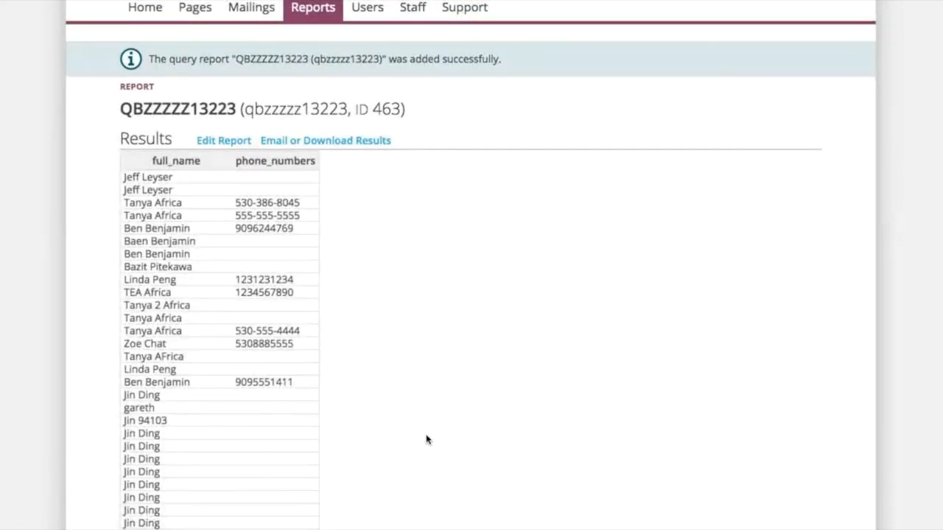
# Step: Review the saved report's results by full name and phone number, and return to the key reports list
pyautogui.scroll(-5, 464, 410)
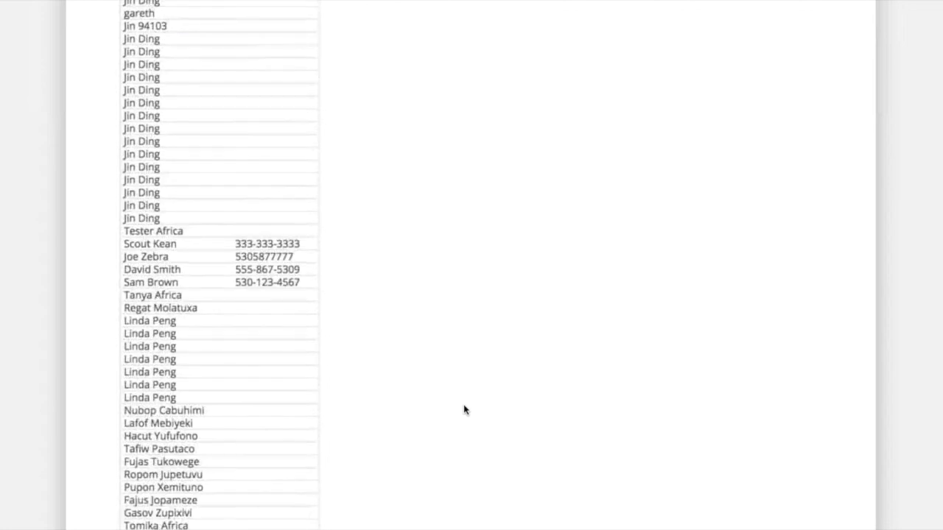
pyautogui.scroll(-12, 464, 410)
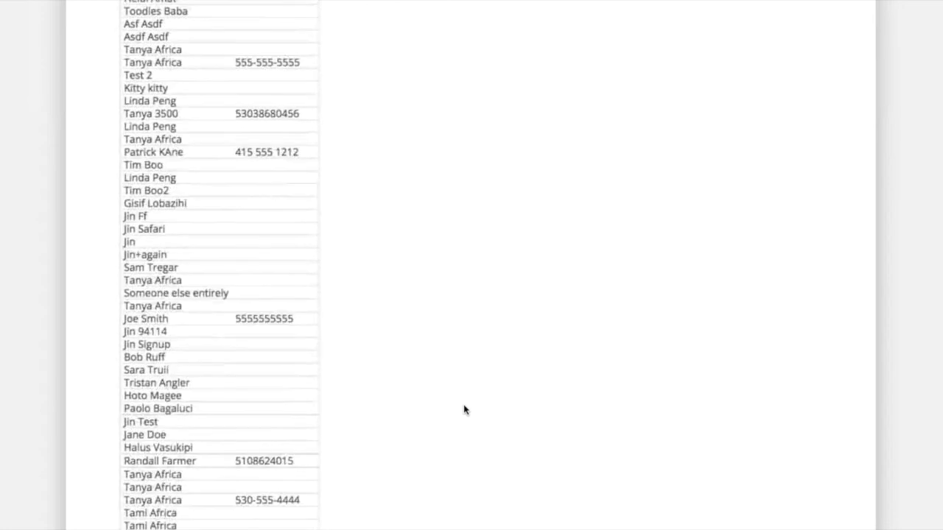
pyautogui.scroll(17, 463, 409)
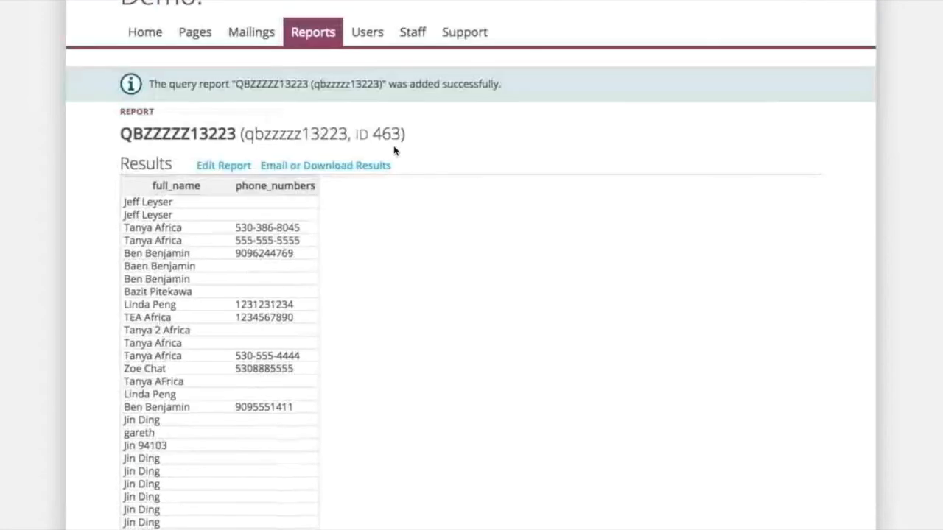
pyautogui.click(229, 142)
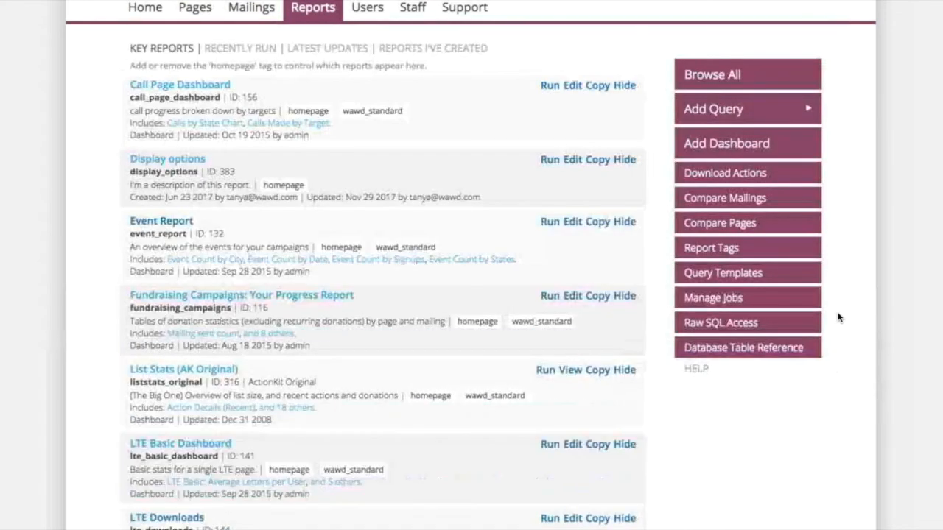
# Step: Start a new query report of type Actions and look through the display options available for it
pyautogui.click(796, 116)
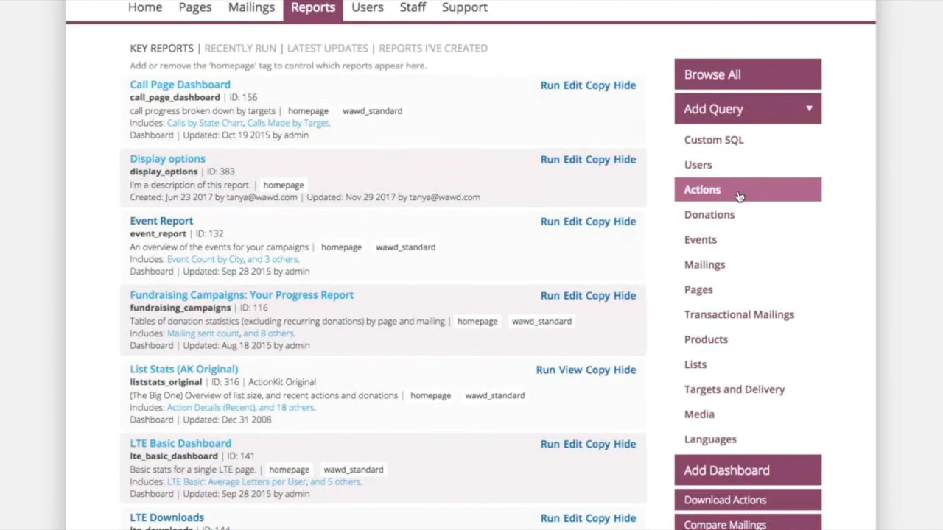
pyautogui.click(700, 191)
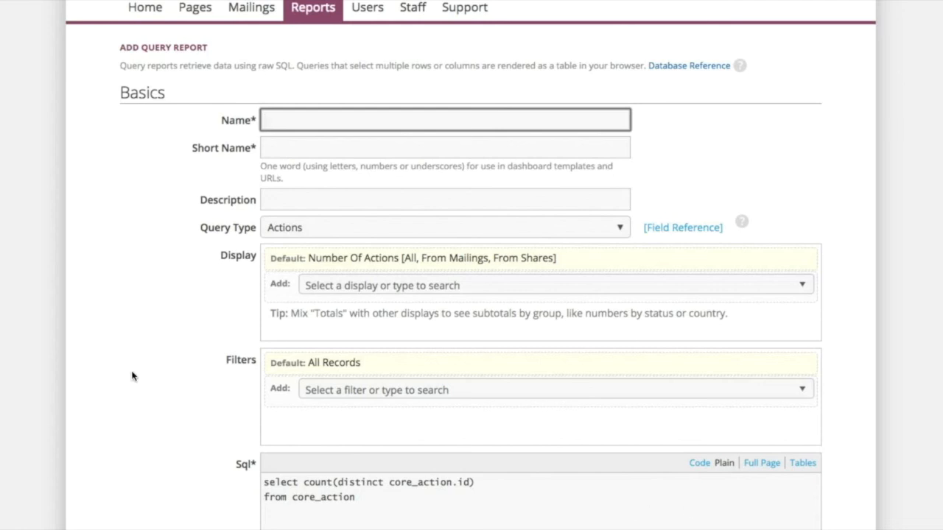
pyautogui.click(524, 285)
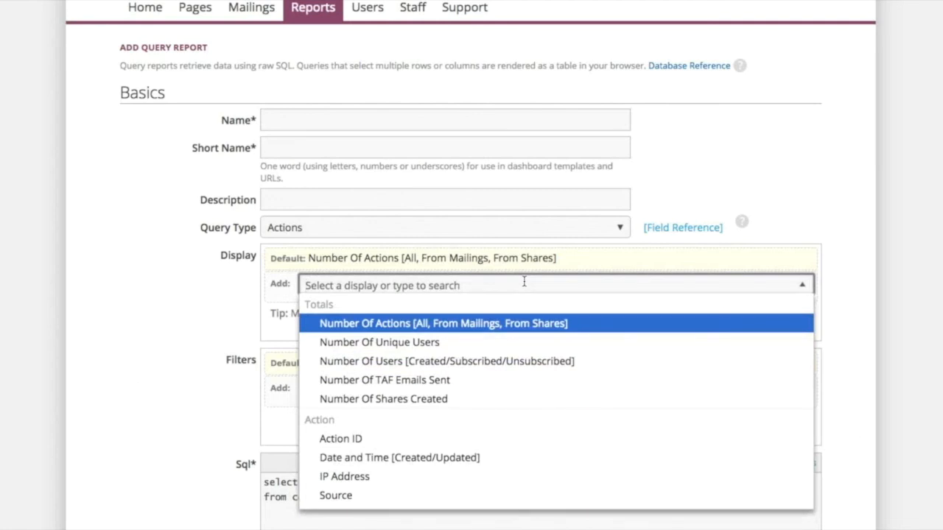
pyautogui.scroll(-5, 587, 448)
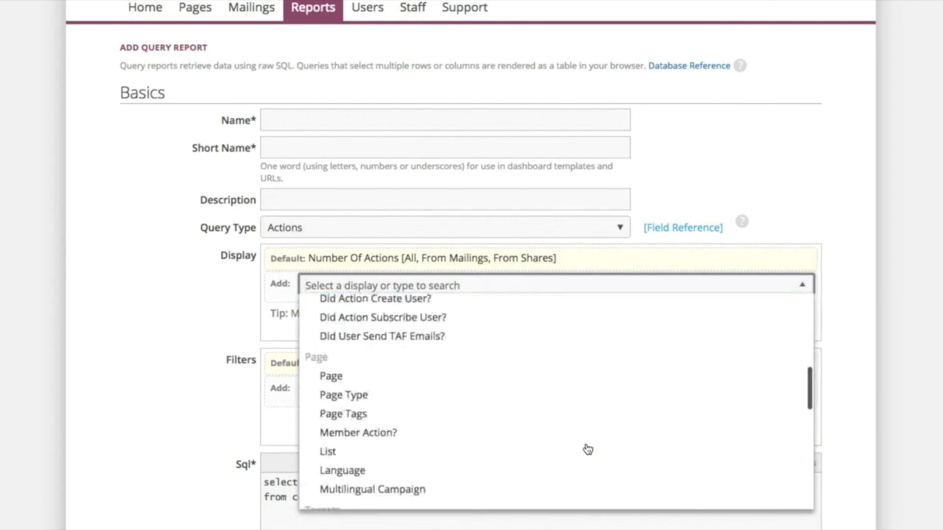
pyautogui.scroll(-5, 586, 448)
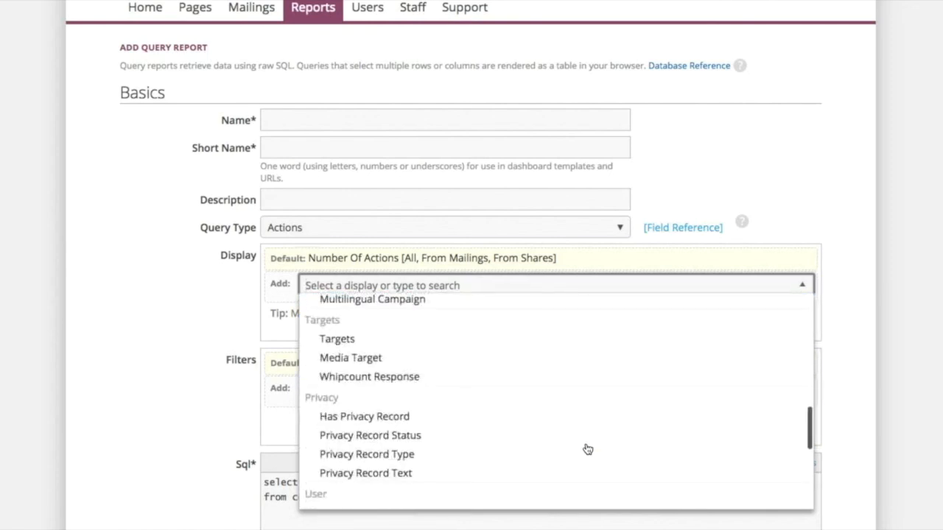
pyautogui.click(213, 280)
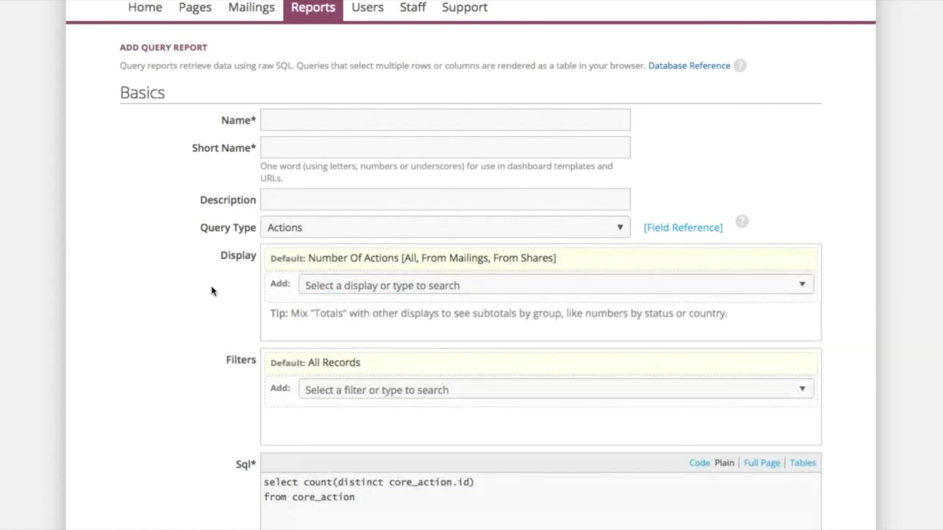